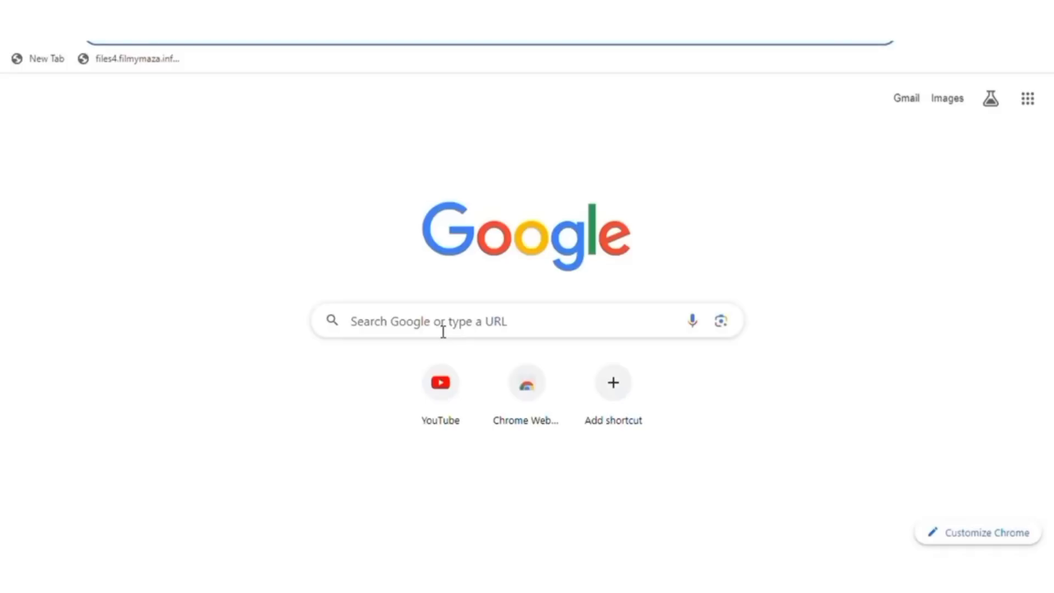
Search for "hostinger", reach the Hostinger site, and highlight the advertised monthly web hosting price
{"action": "type", "text": "hos"}
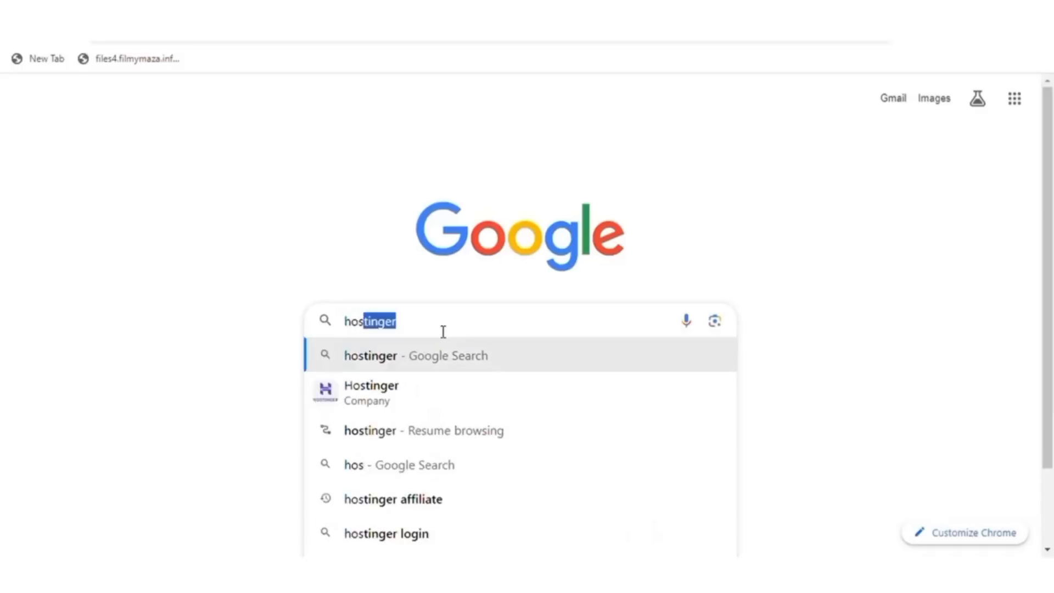
{"action": "type", "text": "tinger"}
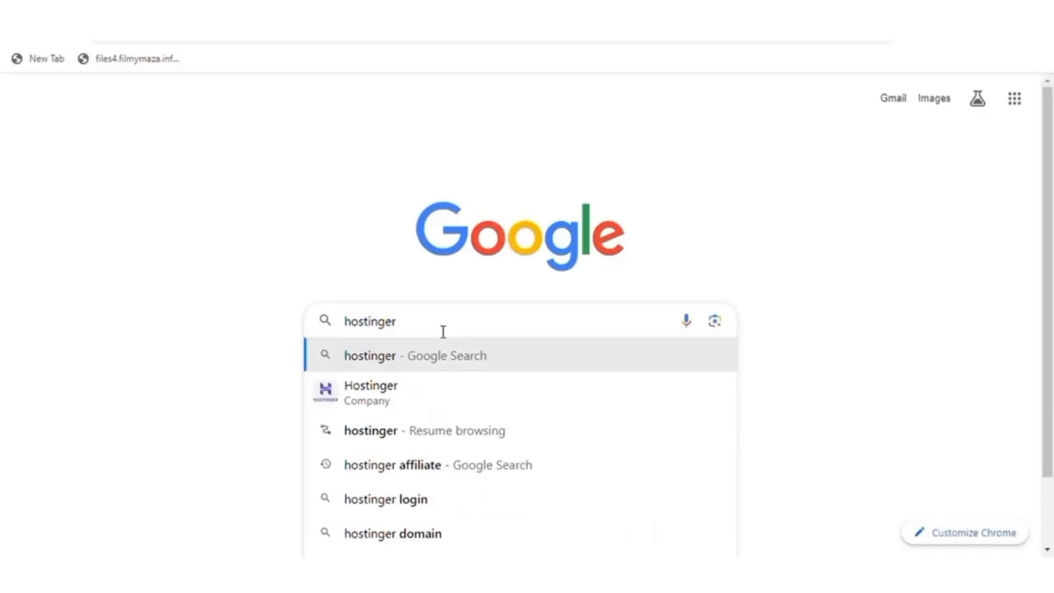
{"action": "key", "text": "Return"}
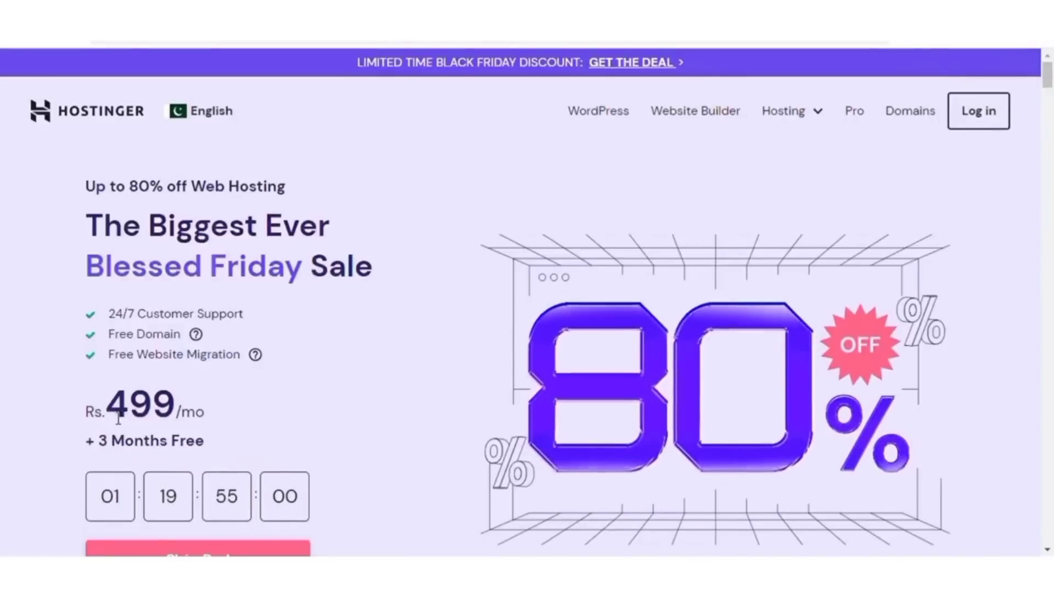
{"action": "left_click_drag", "start_coordinate": [101, 400], "coordinate": [213, 402]}
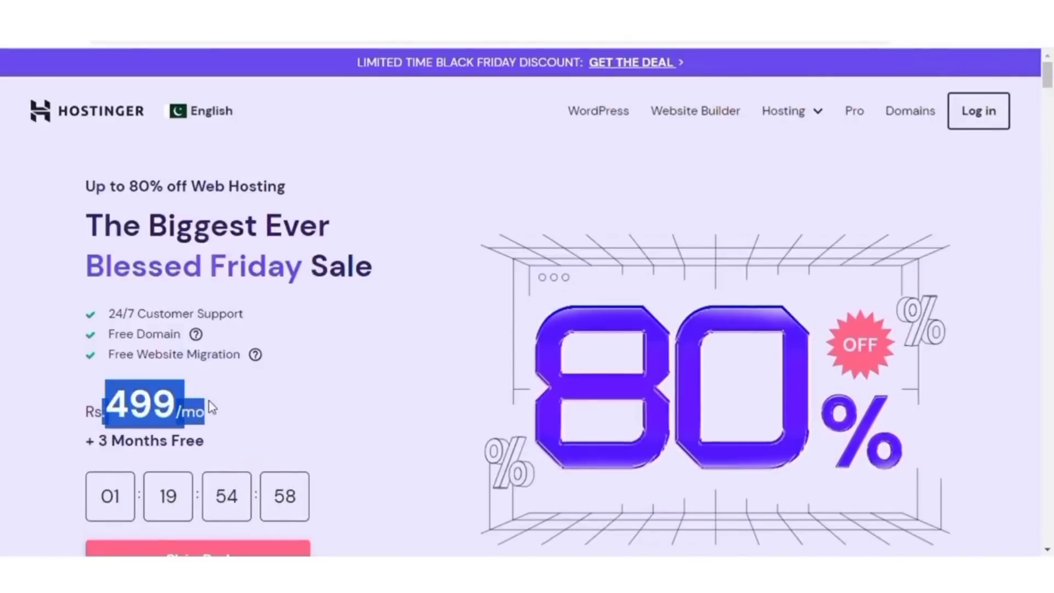
{"action": "left_click", "coordinate": [213, 402]}
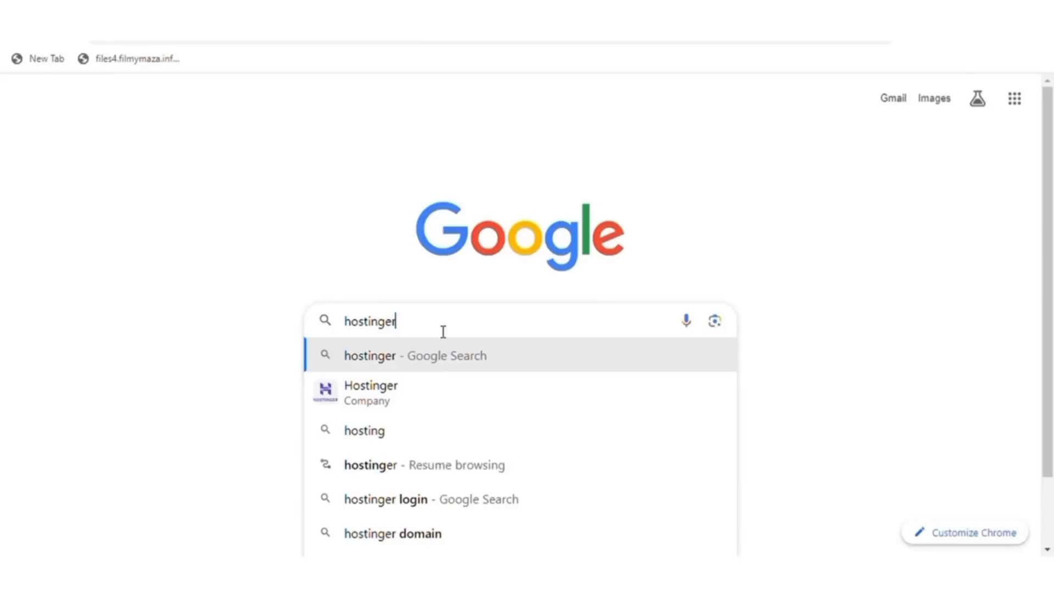
Open the hostinger.pk web hosting page and mark the monthly price in its sale offer
{"action": "type", "text": ".pk"}
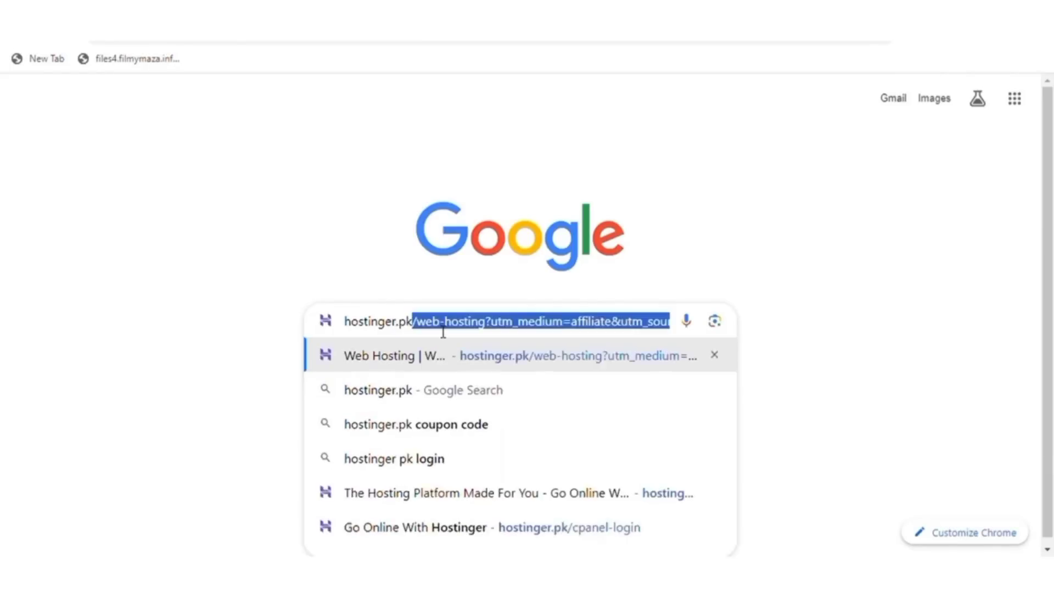
{"action": "key", "text": "Return"}
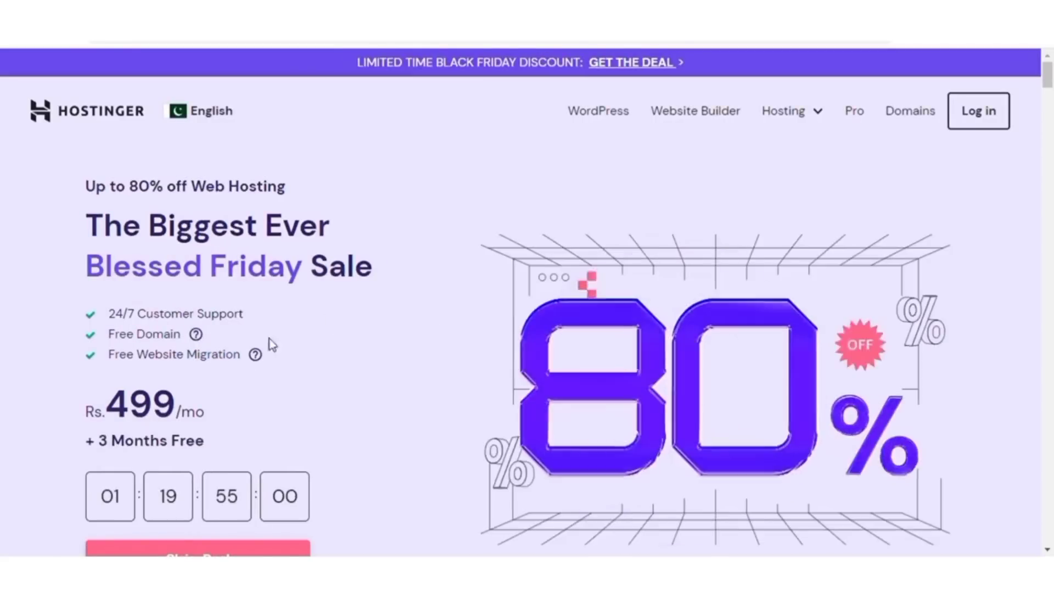
{"action": "left_click_drag", "start_coordinate": [103, 393], "coordinate": [199, 405]}
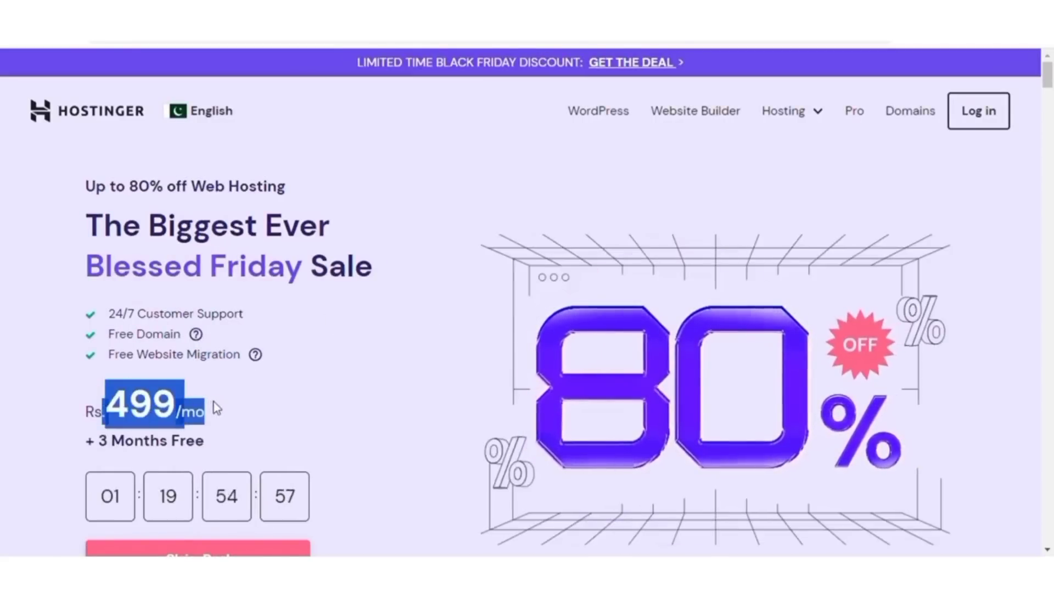
{"action": "left_click", "coordinate": [252, 384]}
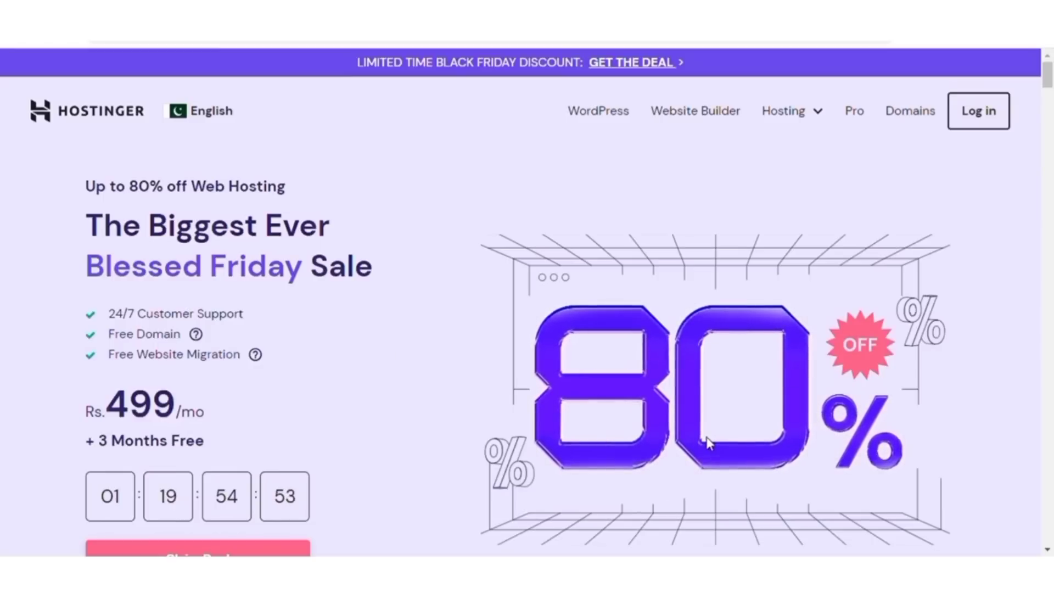
Examine the Business plan's Top Features, highlighting performance, website count, storage, daily backups, free SSL and free domain value
{"action": "scroll", "coordinate": [708, 443], "scroll_direction": "down", "scroll_amount": 10}
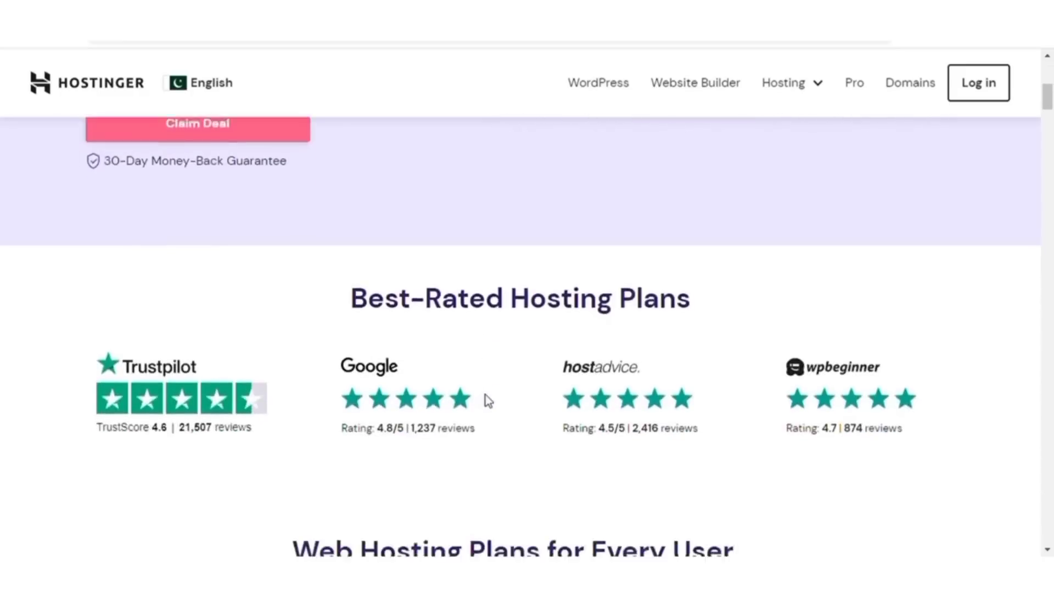
{"action": "scroll", "coordinate": [702, 369], "scroll_direction": "down", "scroll_amount": 2}
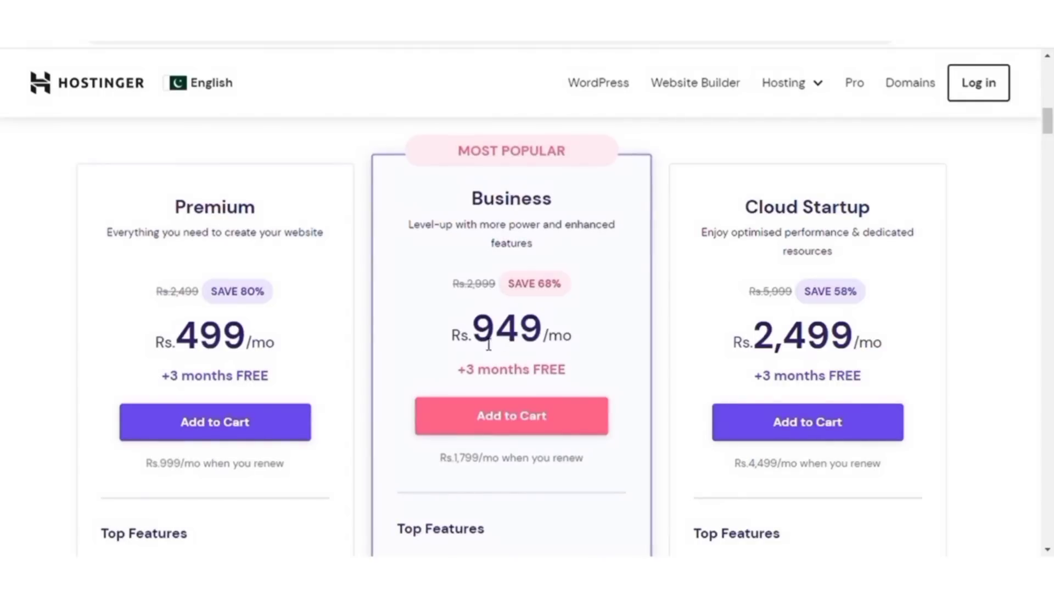
{"action": "scroll", "coordinate": [506, 442], "scroll_direction": "down", "scroll_amount": 4}
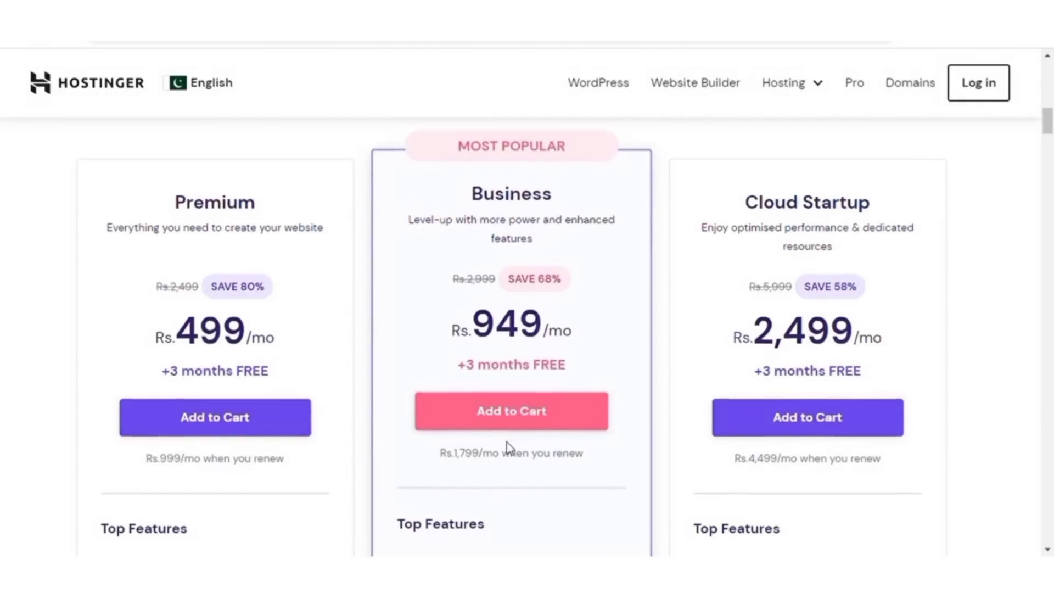
{"action": "scroll", "coordinate": [513, 448], "scroll_direction": "down", "scroll_amount": 2}
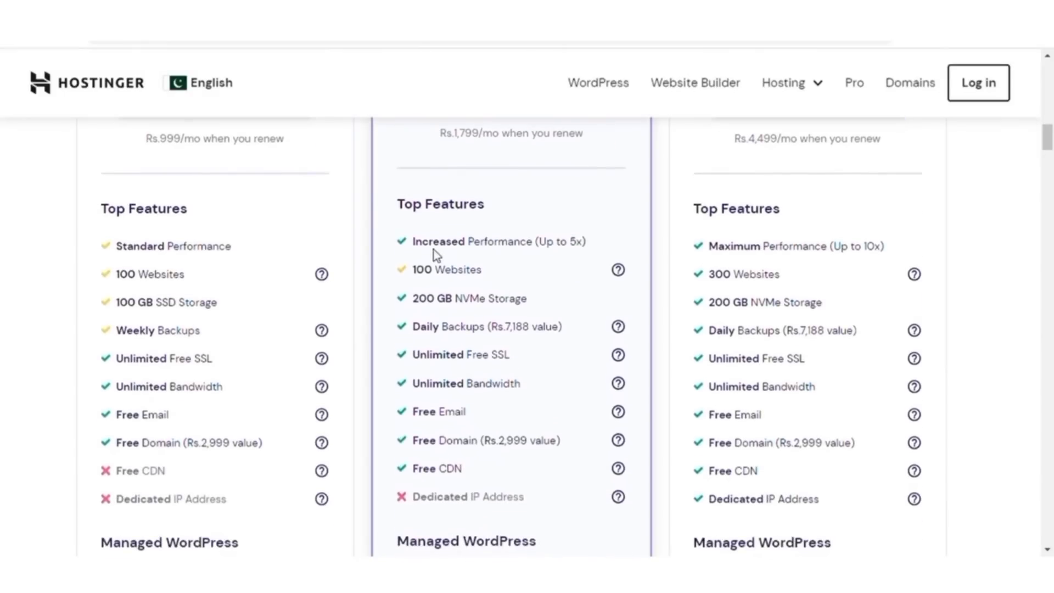
{"action": "left_click_drag", "start_coordinate": [541, 242], "coordinate": [607, 242]}
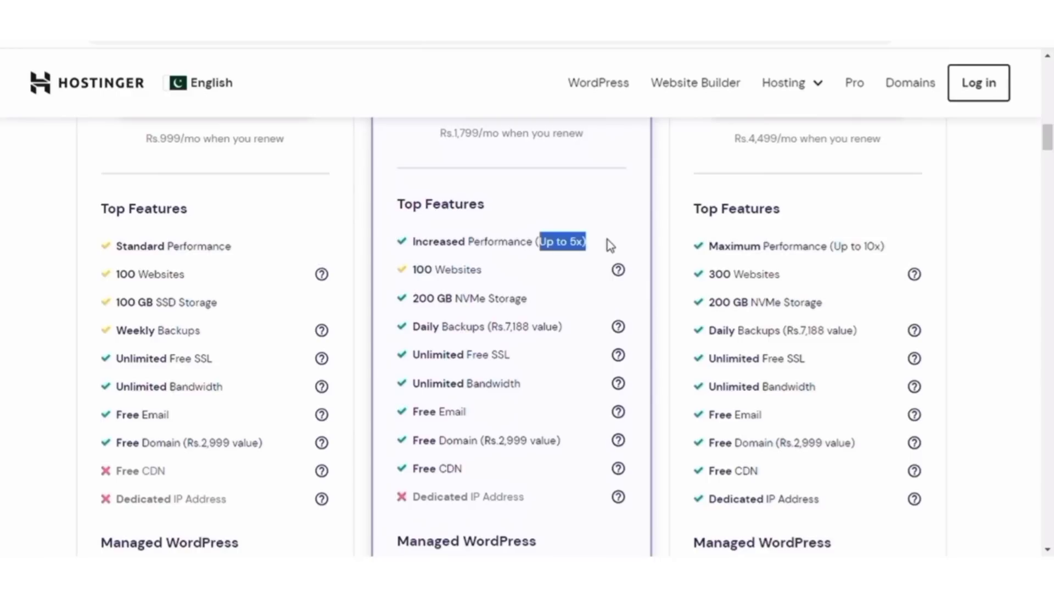
{"action": "left_click", "coordinate": [607, 240]}
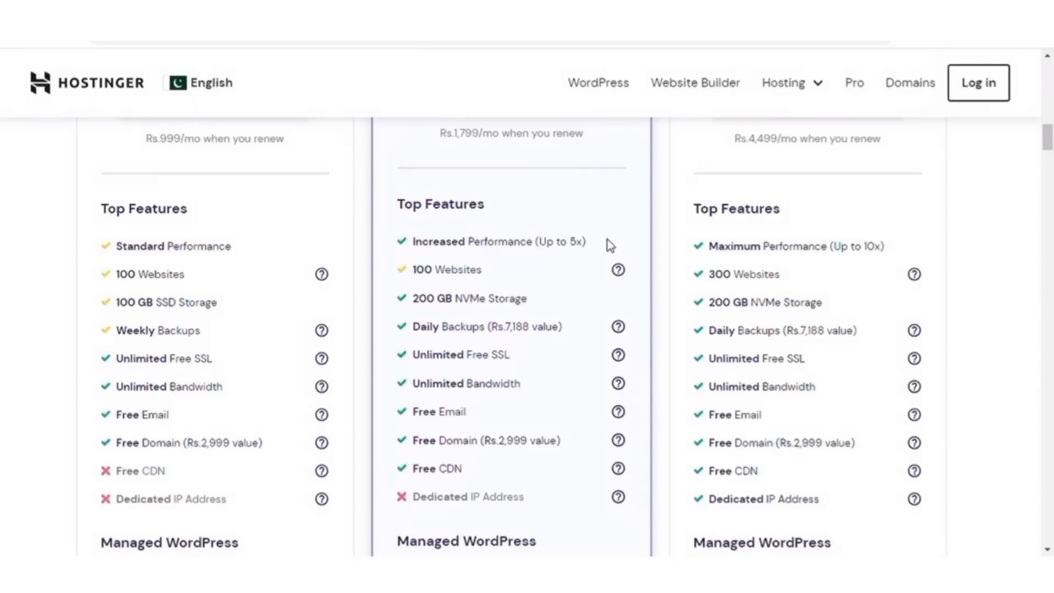
{"action": "left_click_drag", "start_coordinate": [413, 269], "coordinate": [470, 270]}
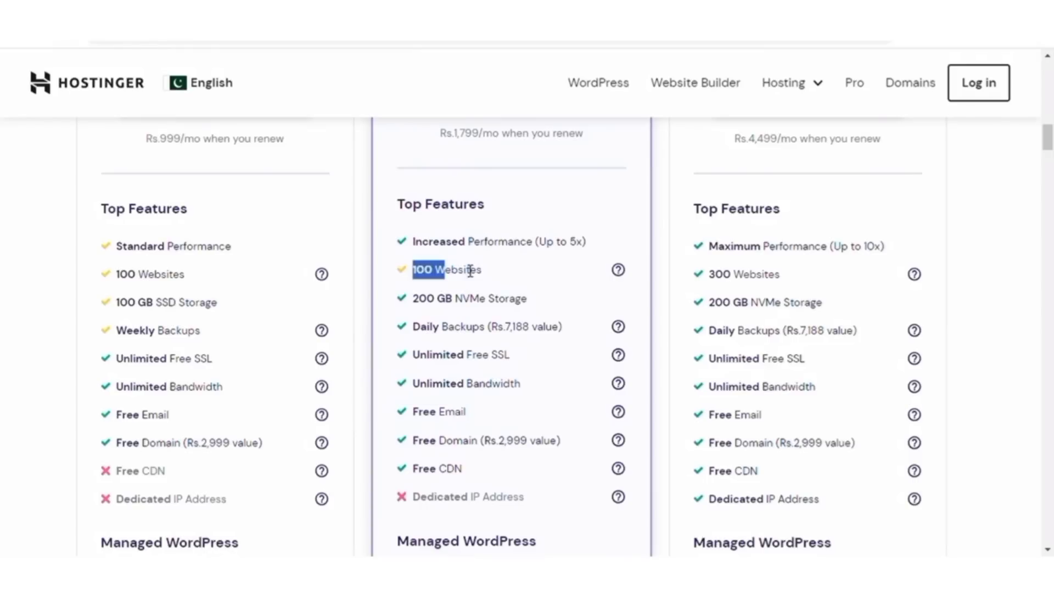
{"action": "left_click_drag", "start_coordinate": [470, 270], "coordinate": [544, 281]}
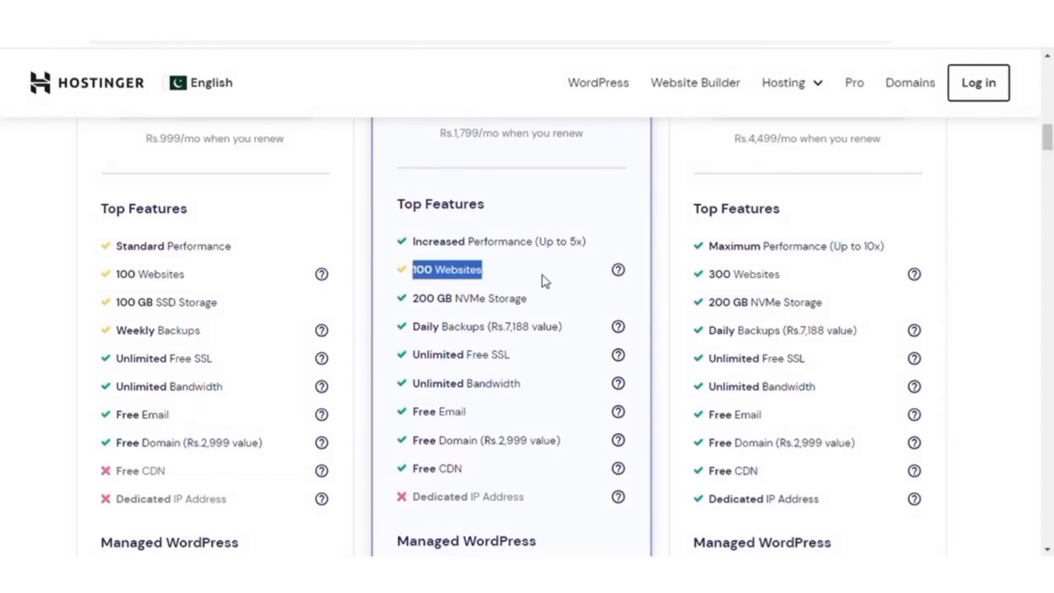
{"action": "left_click", "coordinate": [544, 281]}
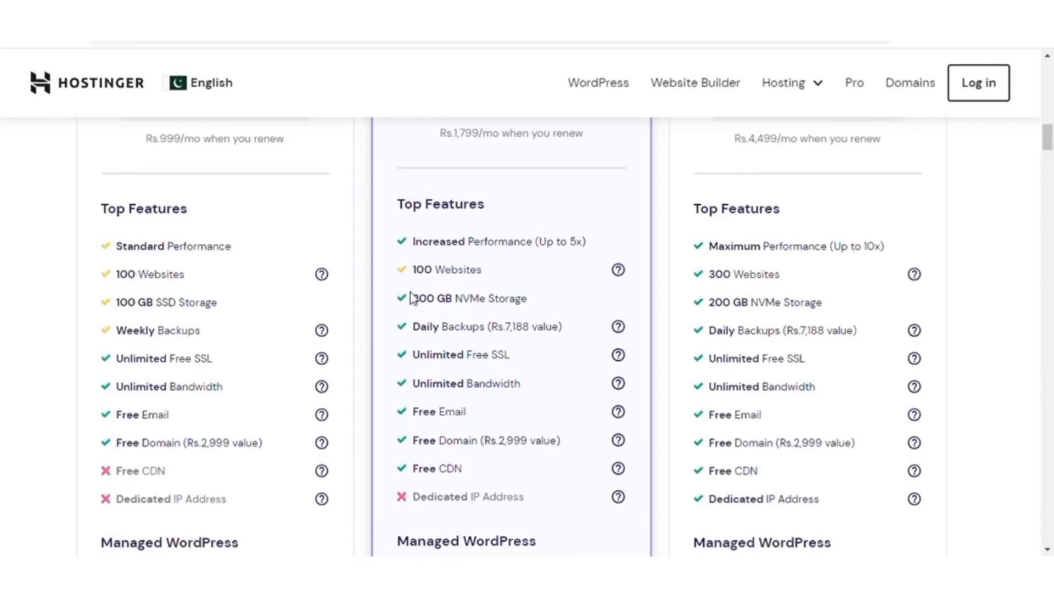
{"action": "left_click_drag", "start_coordinate": [412, 298], "coordinate": [568, 303]}
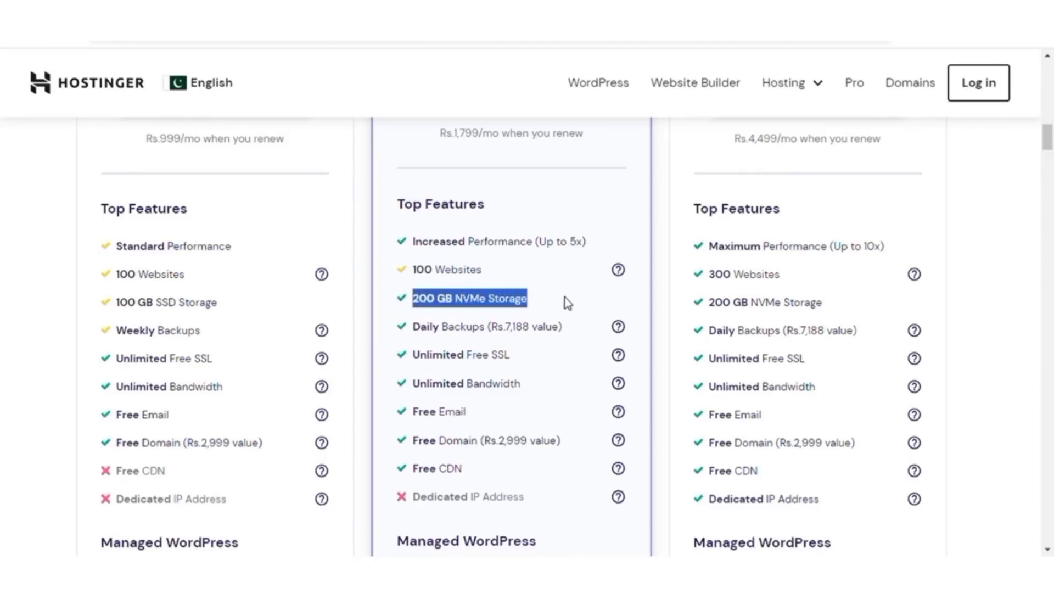
{"action": "left_click", "coordinate": [564, 298]}
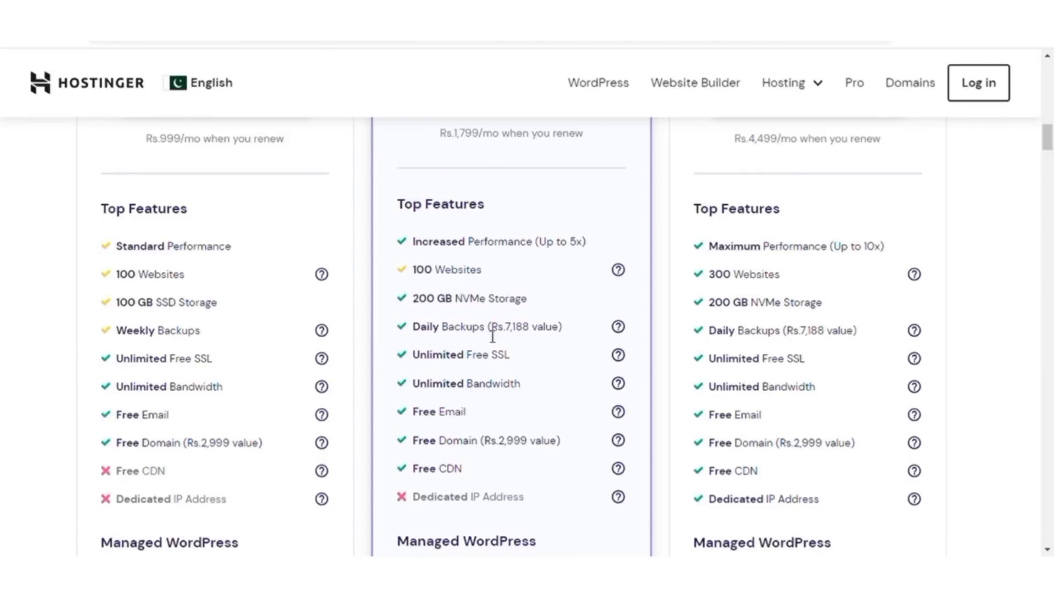
{"action": "left_click_drag", "start_coordinate": [491, 327], "coordinate": [570, 328]}
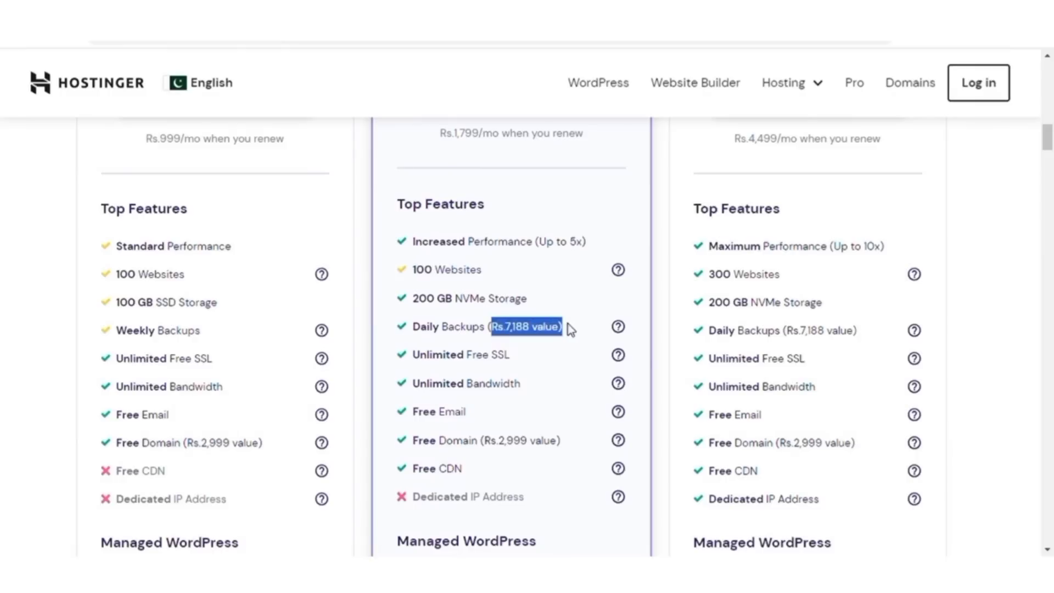
{"action": "left_click", "coordinate": [568, 325]}
{"action": "left_click_drag", "start_coordinate": [468, 351], "coordinate": [541, 357]}
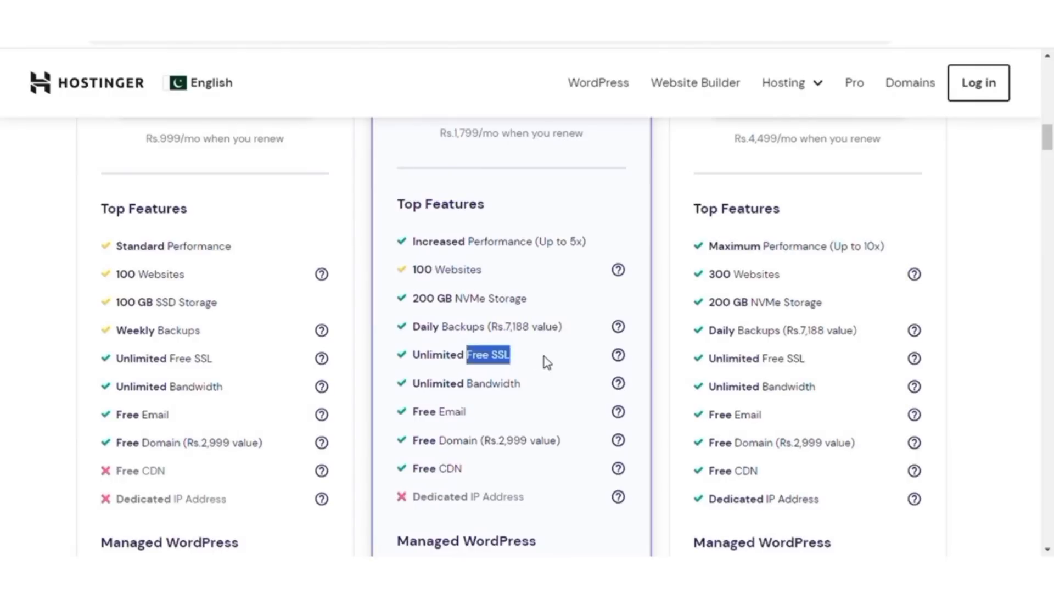
{"action": "left_click", "coordinate": [544, 357]}
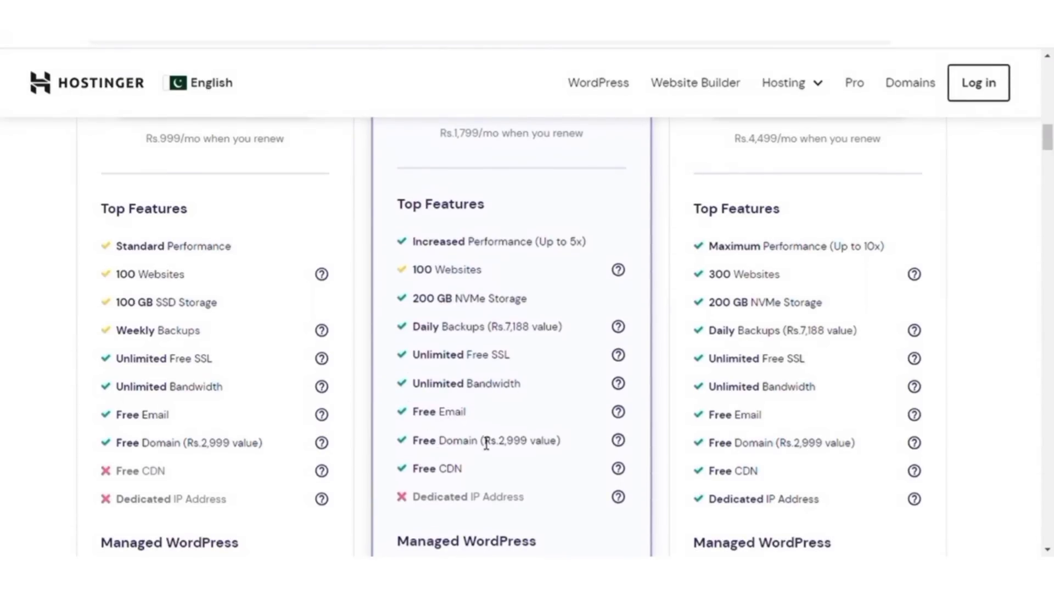
{"action": "left_click_drag", "start_coordinate": [482, 441], "coordinate": [574, 446]}
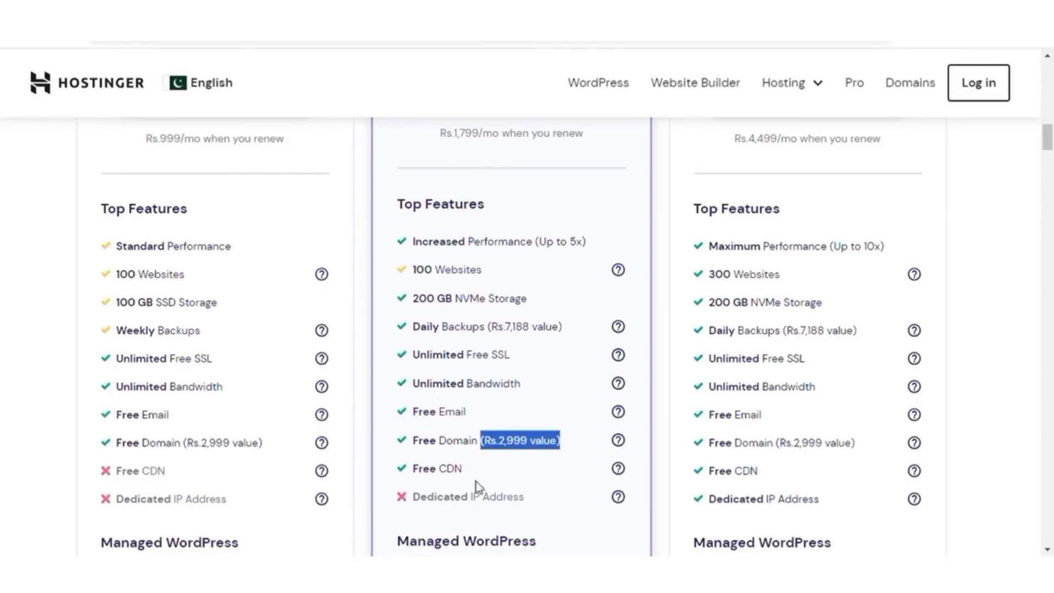
Examine the Business plan's No-Code Website Builder, Security, and Service and Support features, highlighting AI website creation and designer-crafted templates
{"action": "scroll", "coordinate": [542, 489], "scroll_direction": "down", "scroll_amount": 8}
{"action": "scroll", "coordinate": [502, 448], "scroll_direction": "down", "scroll_amount": 2}
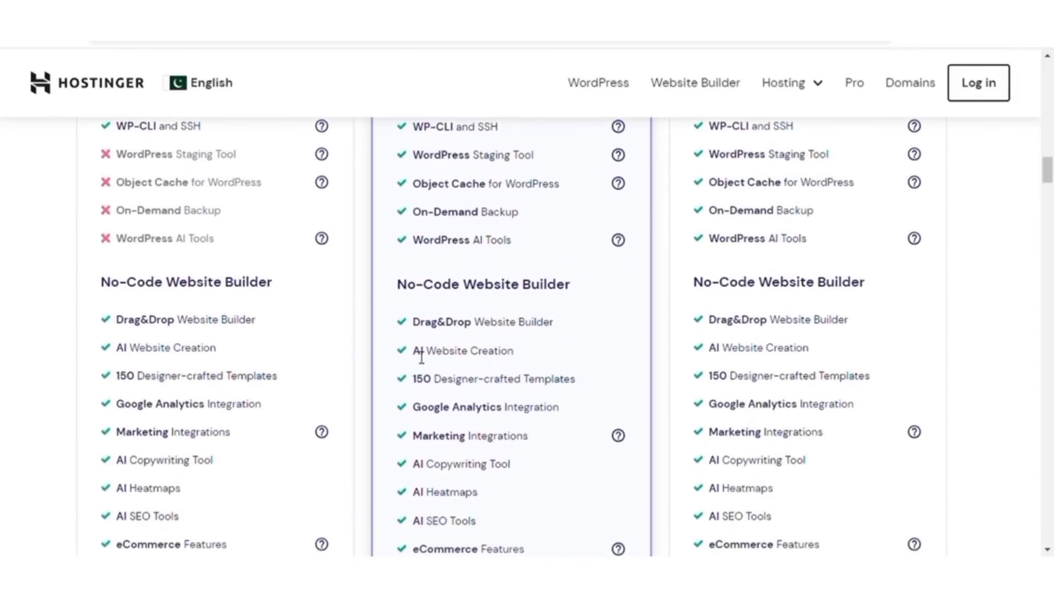
{"action": "left_click_drag", "start_coordinate": [413, 357], "coordinate": [567, 353]}
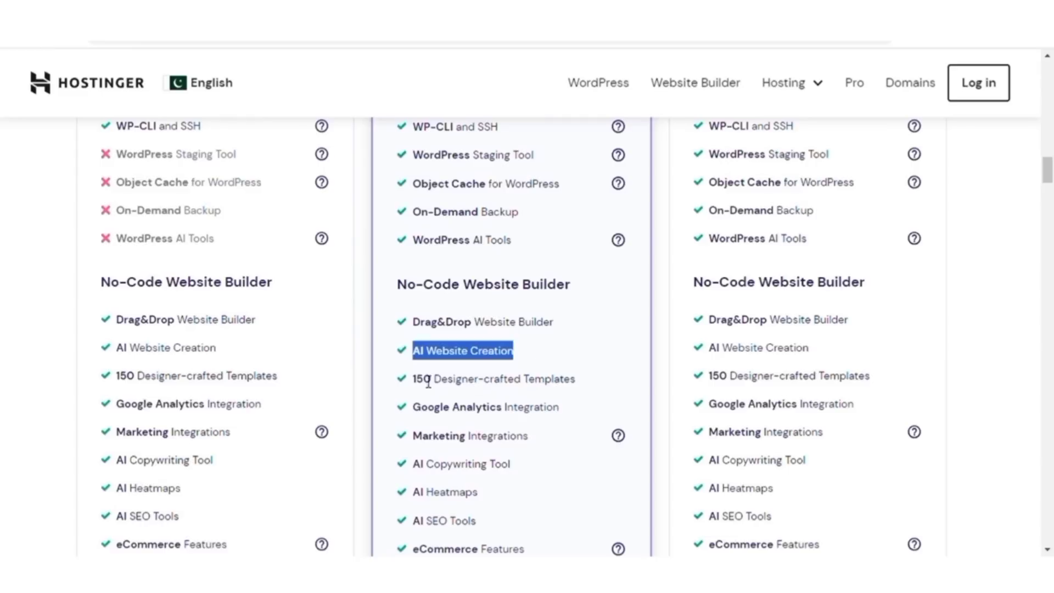
{"action": "left_click_drag", "start_coordinate": [417, 378], "coordinate": [615, 378]}
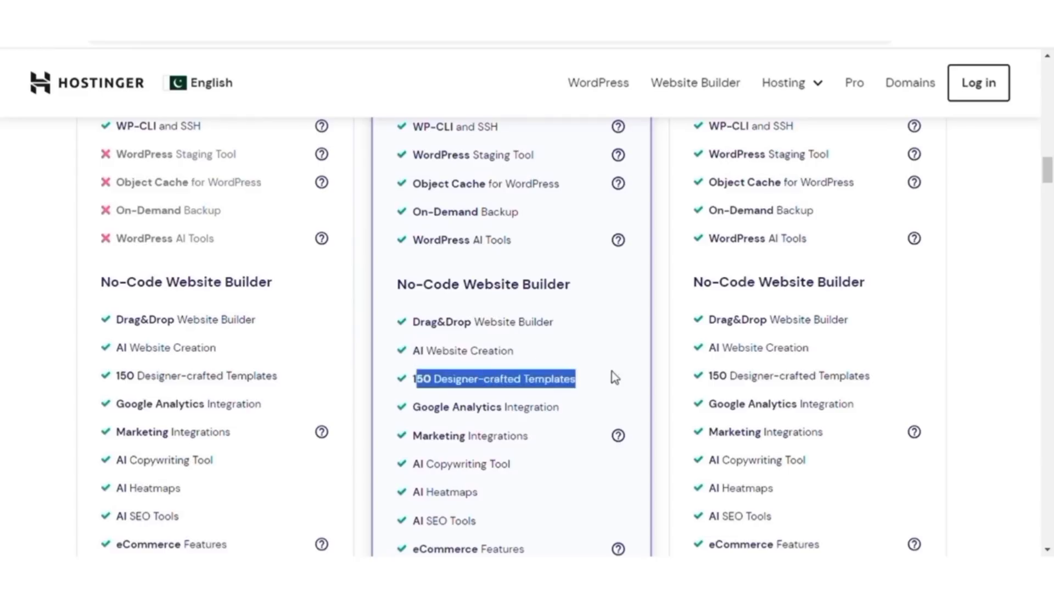
{"action": "left_click", "coordinate": [586, 381]}
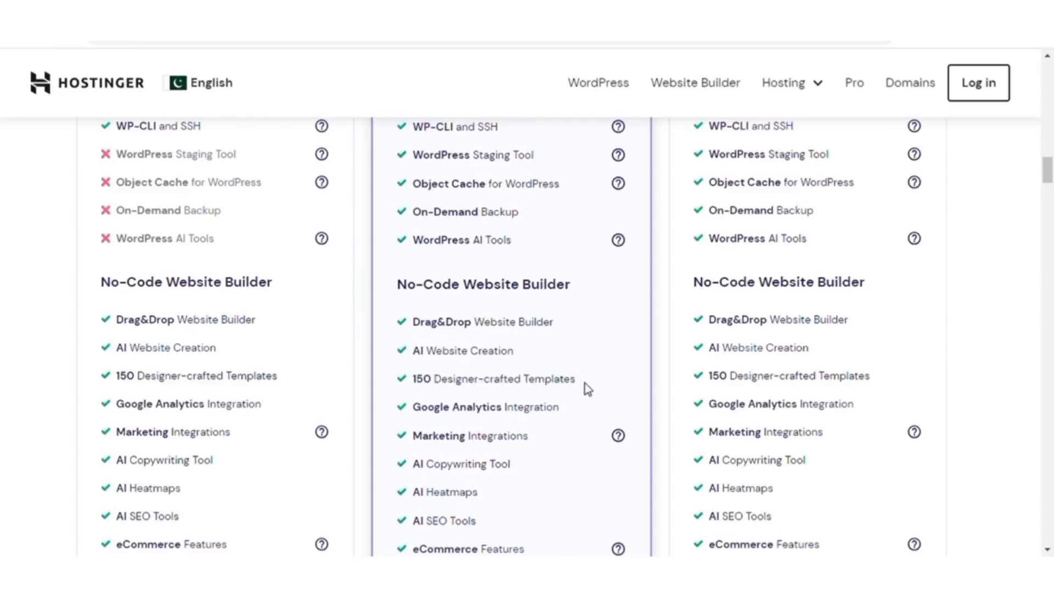
{"action": "scroll", "coordinate": [539, 452], "scroll_direction": "down", "scroll_amount": 6}
{"action": "scroll", "coordinate": [536, 452], "scroll_direction": "down", "scroll_amount": 2}
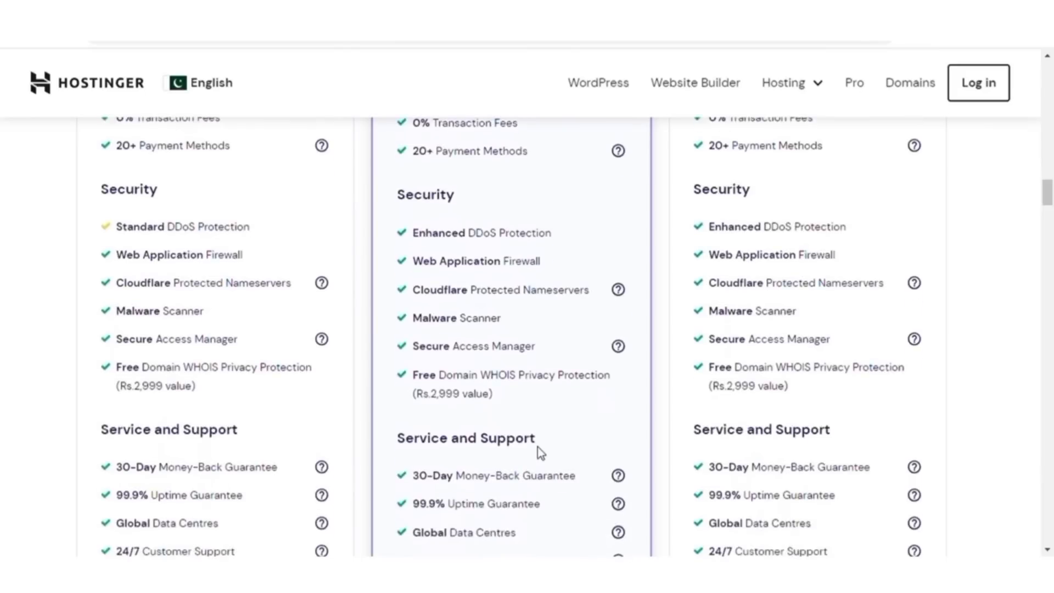
{"action": "scroll", "coordinate": [536, 452], "scroll_direction": "up", "scroll_amount": 1}
{"action": "scroll", "coordinate": [536, 452], "scroll_direction": "down", "scroll_amount": 4}
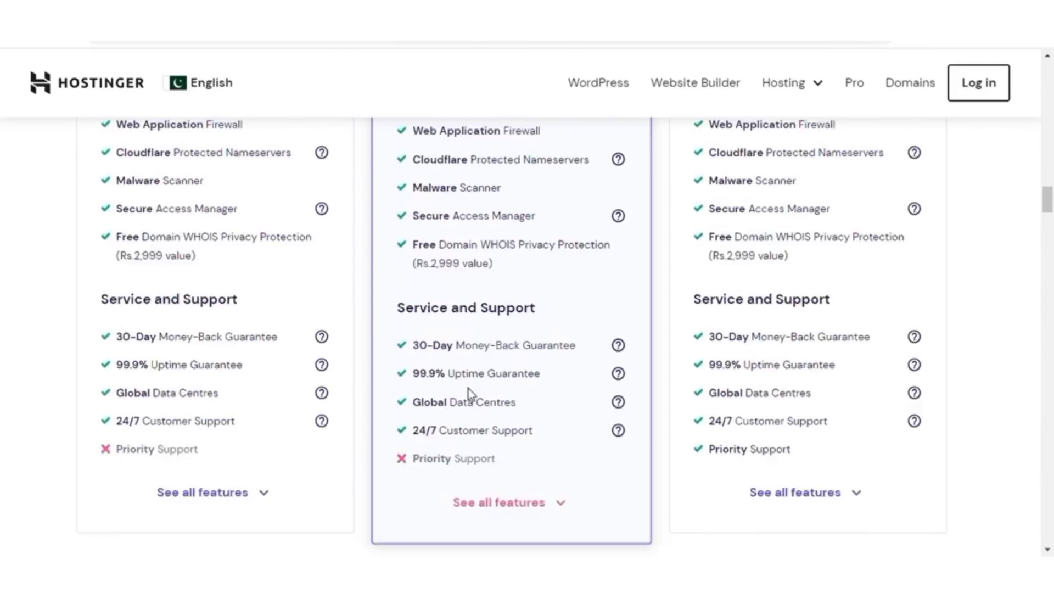
Add the Business web hosting plan to the cart
{"action": "scroll", "coordinate": [603, 313], "scroll_direction": "up", "scroll_amount": 5}
{"action": "scroll", "coordinate": [604, 312], "scroll_direction": "up", "scroll_amount": 12}
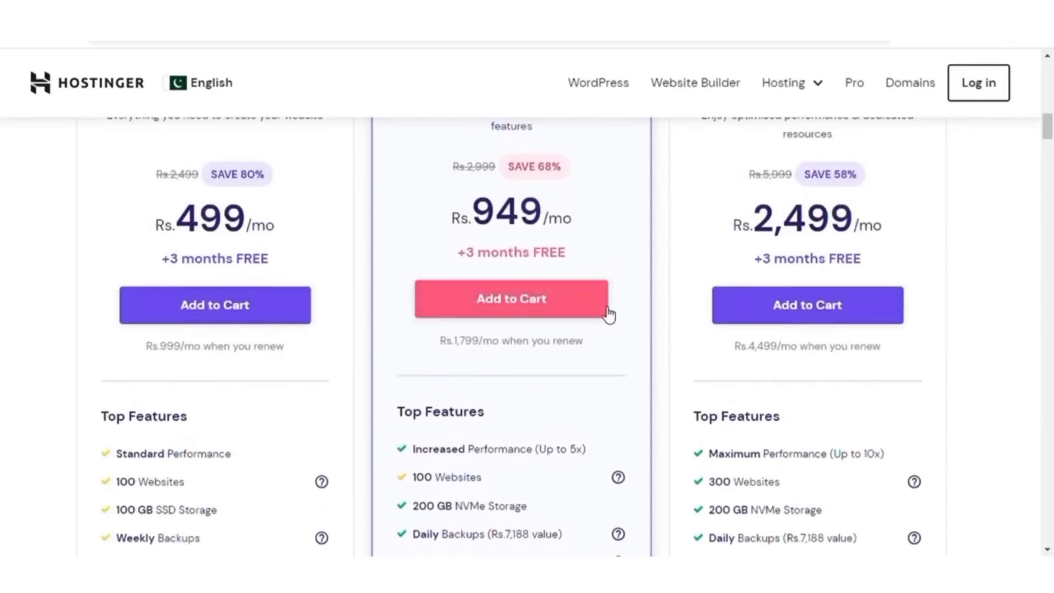
{"action": "left_click", "coordinate": [517, 302]}
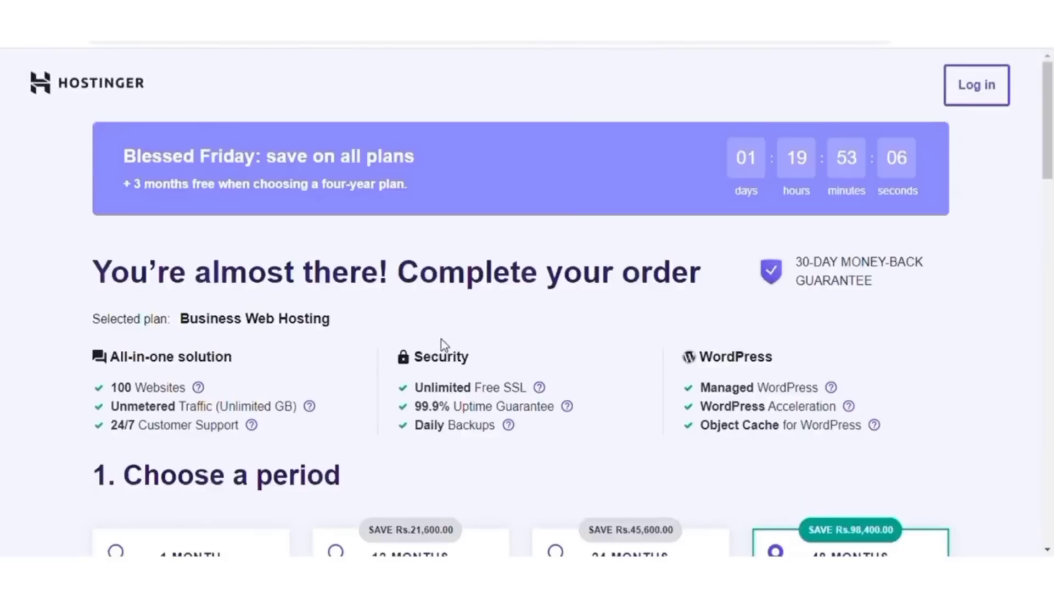
Review the order page's billing periods, payment methods, billing address fields, total and card details form
{"action": "scroll", "coordinate": [443, 343], "scroll_direction": "down", "scroll_amount": 4}
{"action": "scroll", "coordinate": [444, 345], "scroll_direction": "down", "scroll_amount": 3}
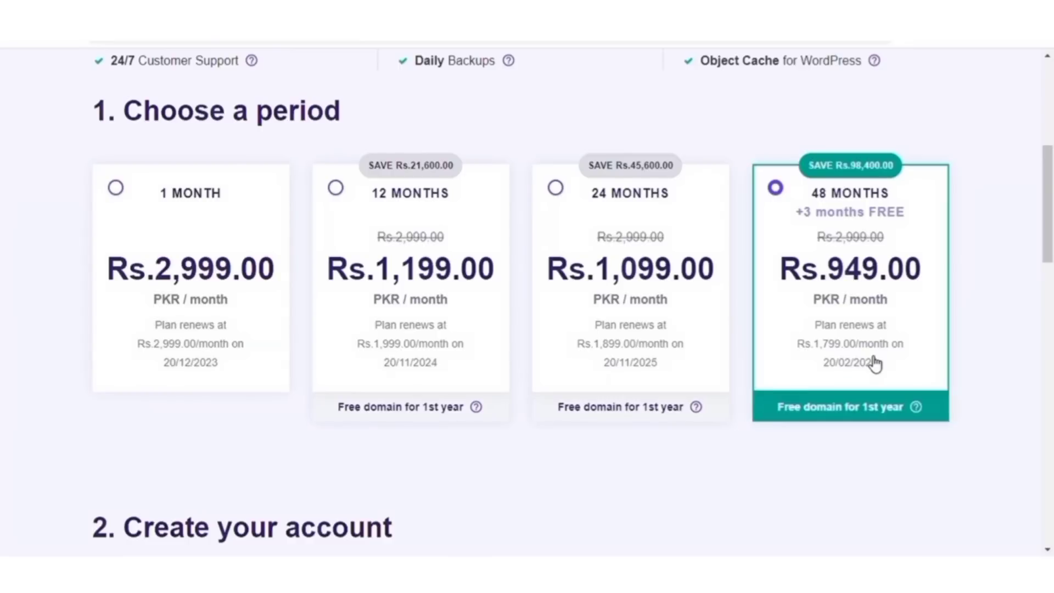
{"action": "scroll", "coordinate": [873, 363], "scroll_direction": "down", "scroll_amount": 6}
{"action": "scroll", "coordinate": [873, 362], "scroll_direction": "down", "scroll_amount": 5}
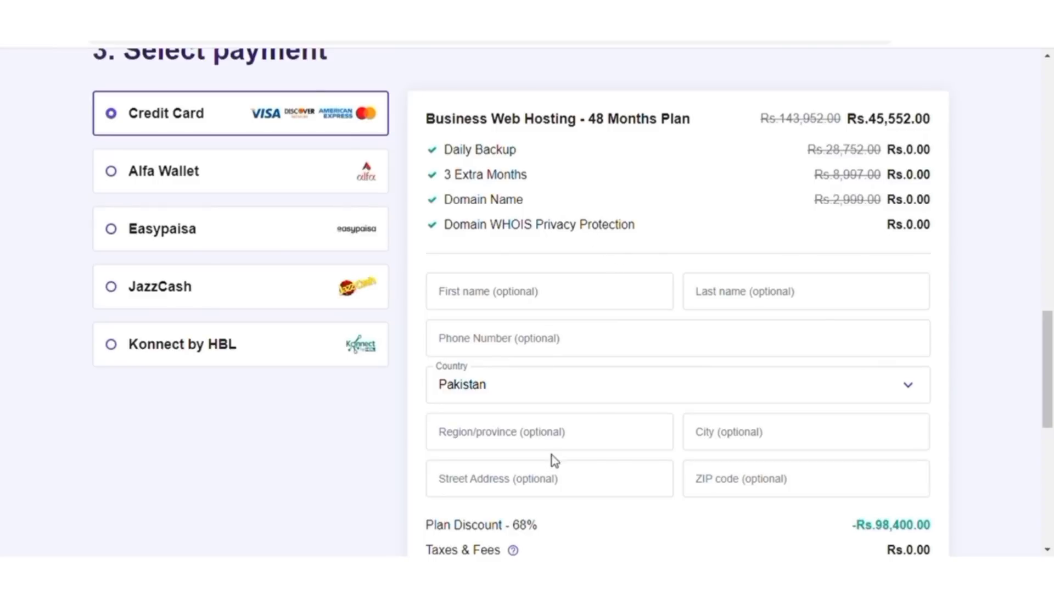
{"action": "scroll", "coordinate": [554, 460], "scroll_direction": "down", "scroll_amount": 6}
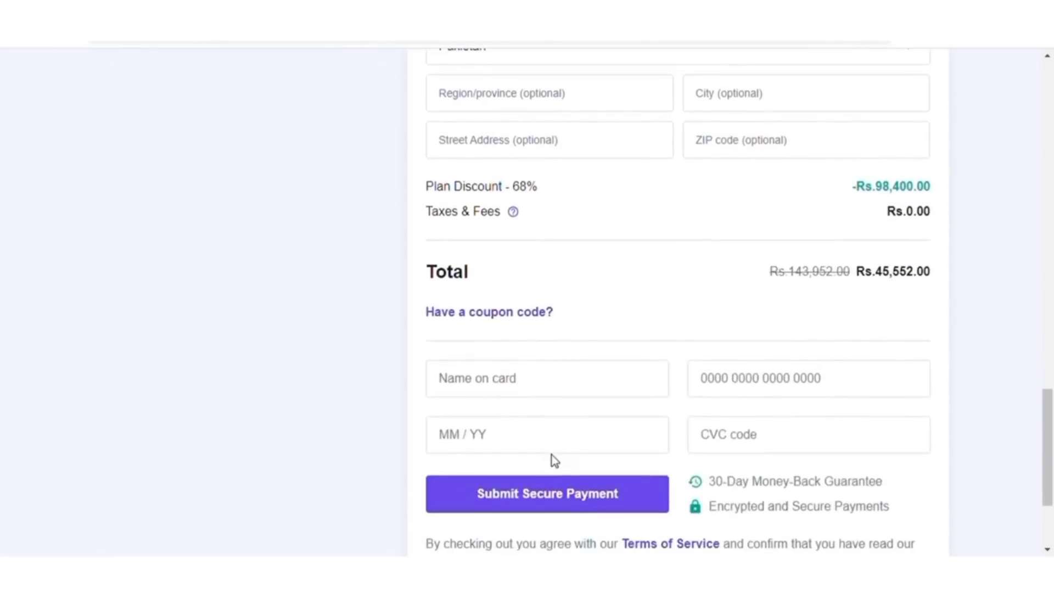
Apply a coupon code to the hosting order and choose Easypaisa as the payment method
{"action": "left_click", "coordinate": [493, 329]}
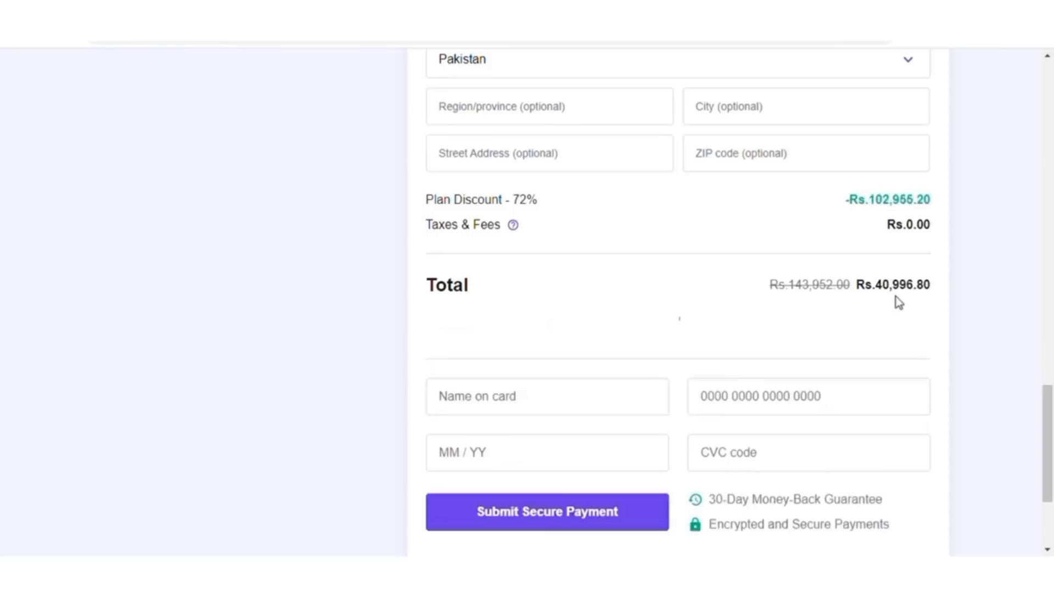
{"action": "scroll", "coordinate": [898, 302], "scroll_direction": "up", "scroll_amount": 7}
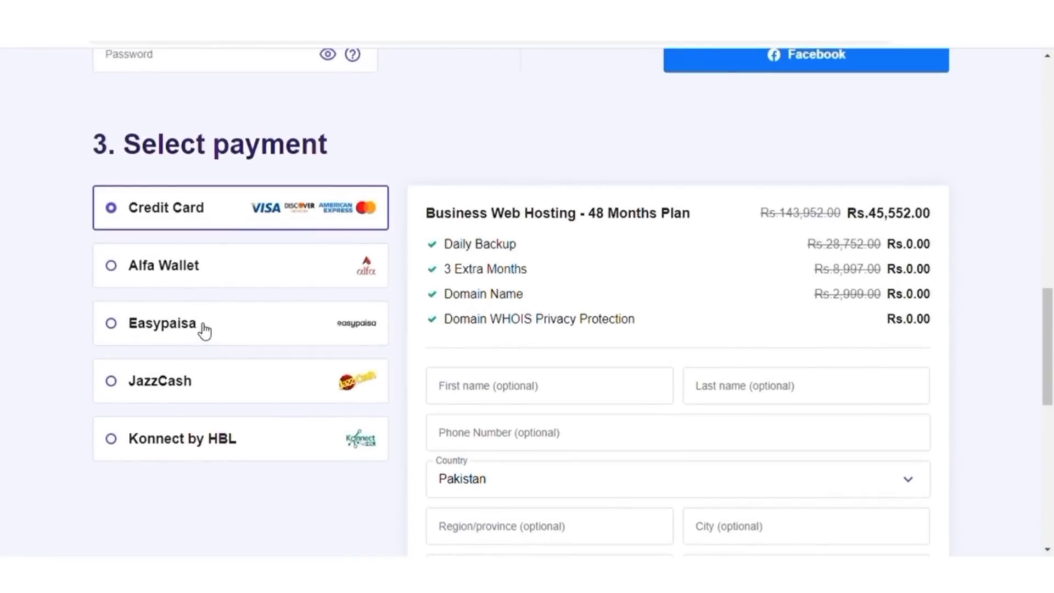
{"action": "left_click", "coordinate": [122, 324]}
{"action": "scroll", "coordinate": [123, 324], "scroll_direction": "down", "scroll_amount": 3}
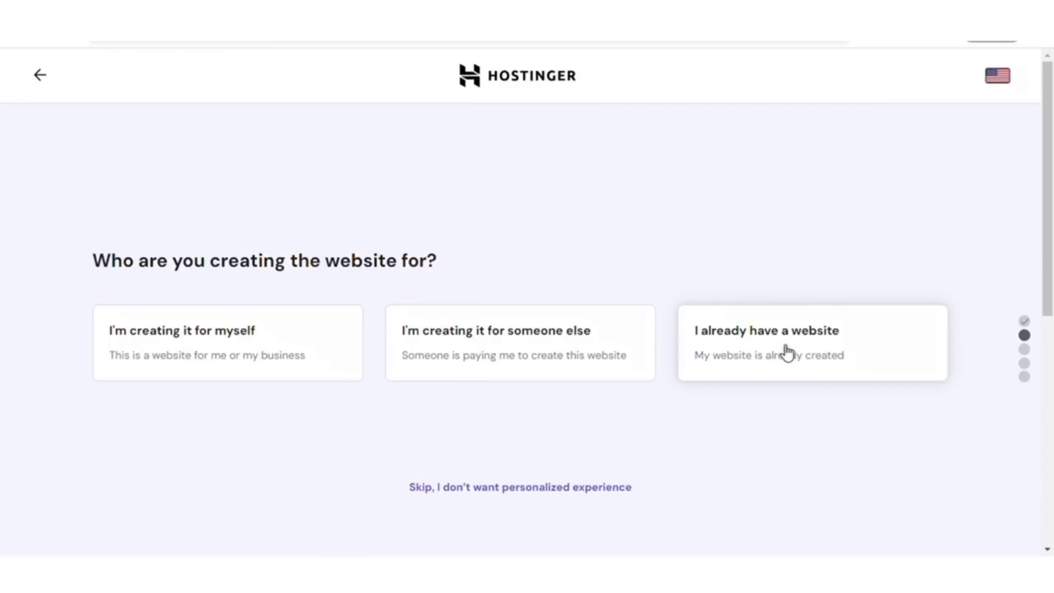
Answer the setup questions: creating it for myself, building it myself, a Blog, and no help needed building the website
{"action": "left_click", "coordinate": [164, 352]}
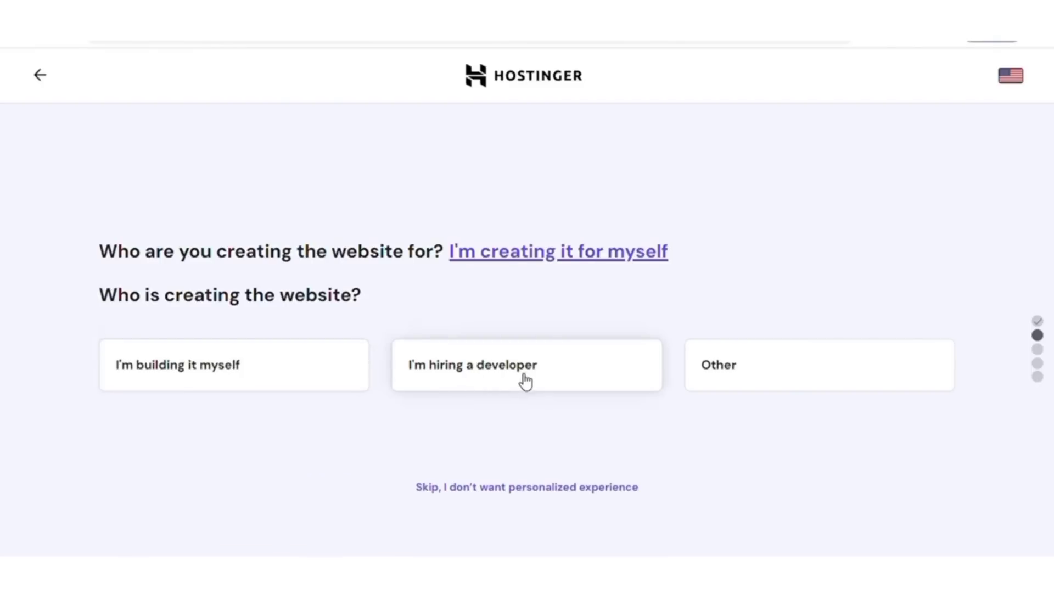
{"action": "left_click", "coordinate": [242, 378]}
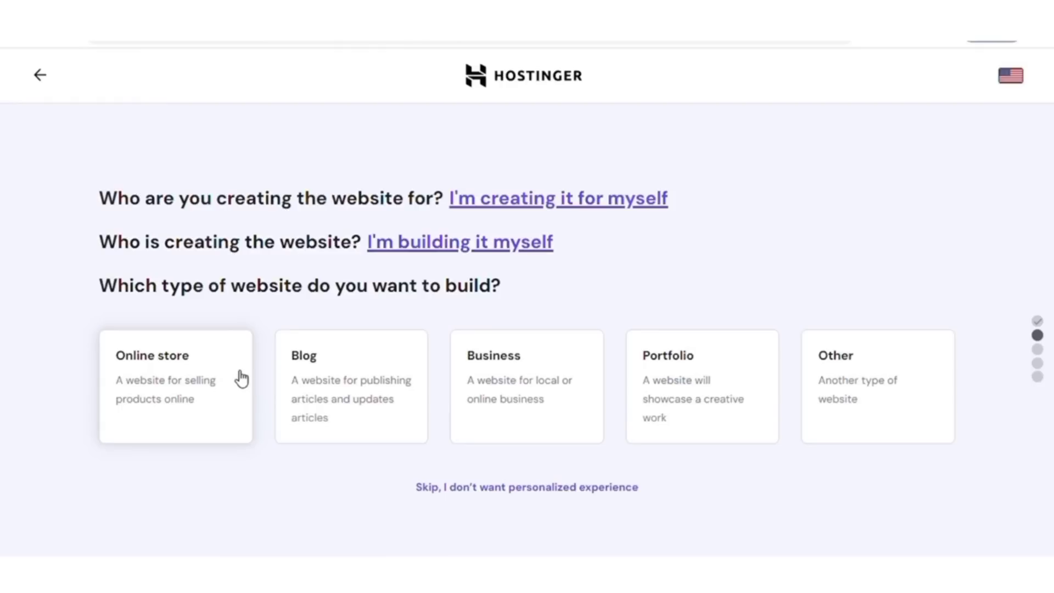
{"action": "left_click", "coordinate": [316, 400]}
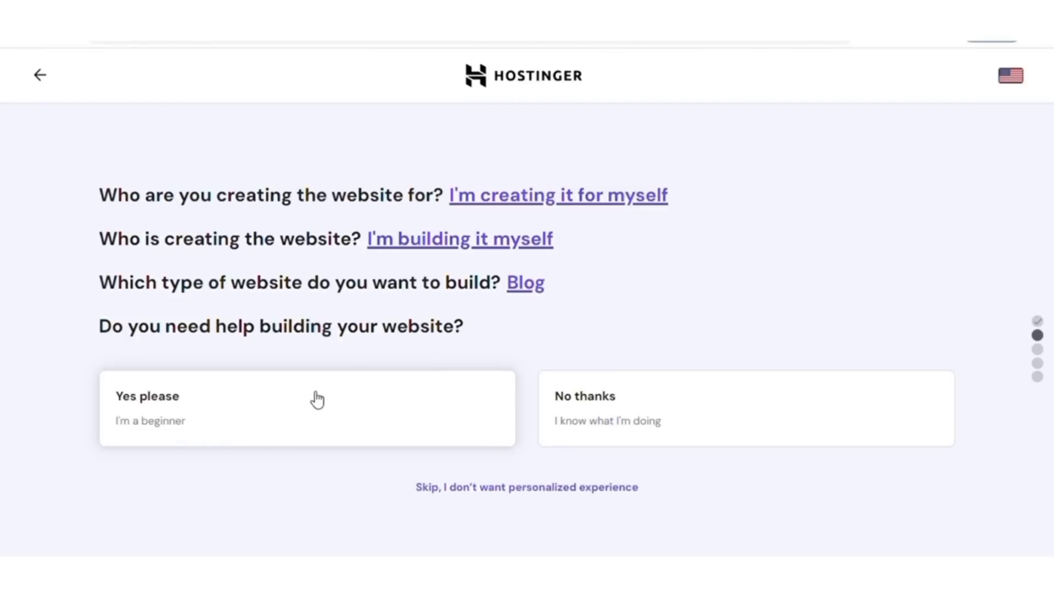
{"action": "left_click", "coordinate": [629, 424]}
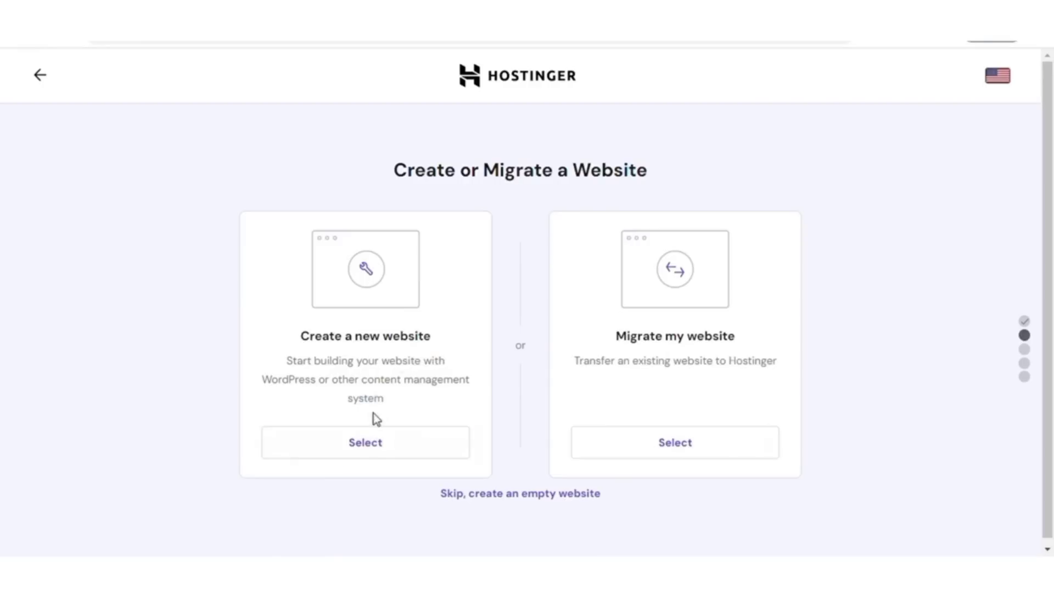
Choose to create a new website and select WordPress with AI as its platform
{"action": "left_click", "coordinate": [368, 444]}
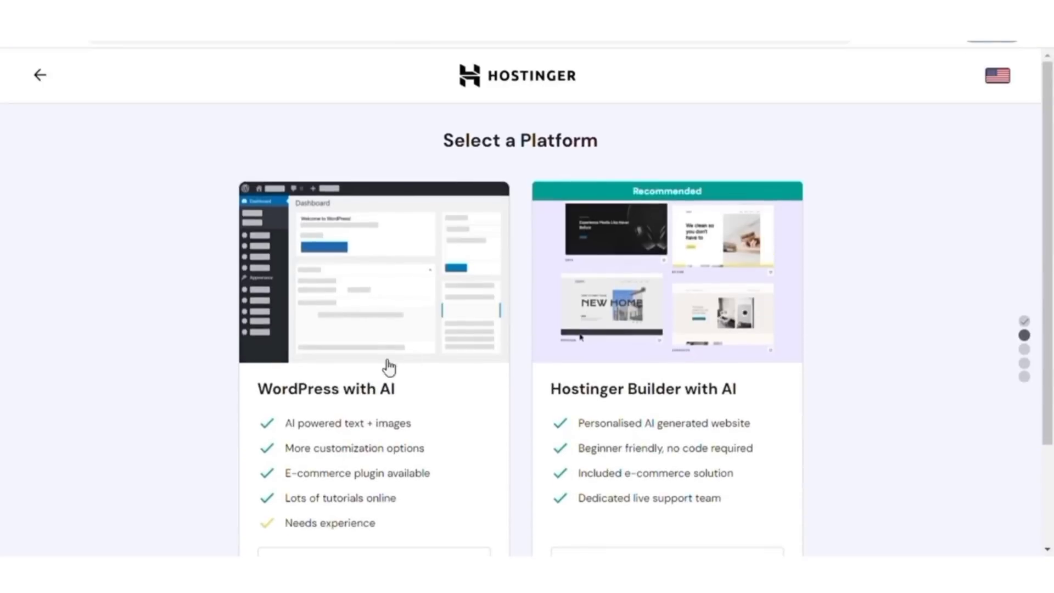
{"action": "scroll", "coordinate": [470, 442], "scroll_direction": "down", "scroll_amount": 1}
{"action": "scroll", "coordinate": [470, 441], "scroll_direction": "down", "scroll_amount": 2}
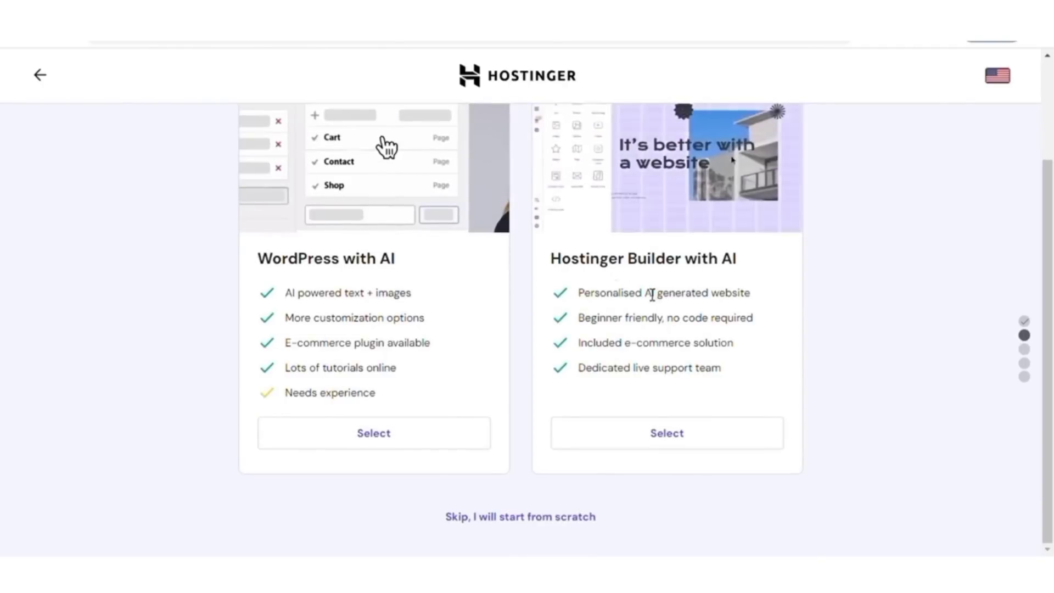
{"action": "scroll", "coordinate": [327, 406], "scroll_direction": "up", "scroll_amount": 2}
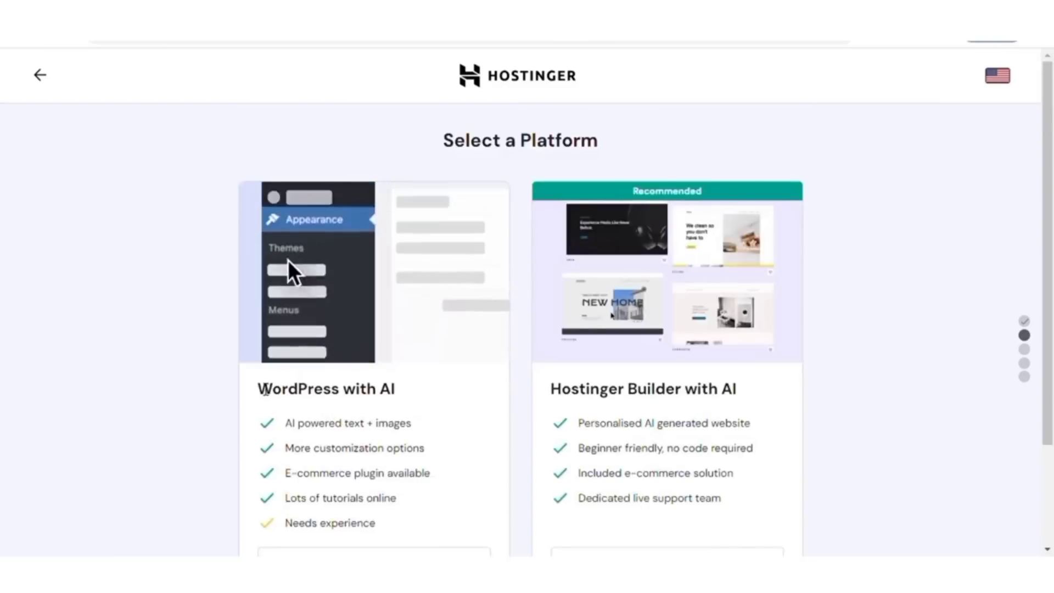
{"action": "left_click_drag", "start_coordinate": [253, 394], "coordinate": [412, 391]}
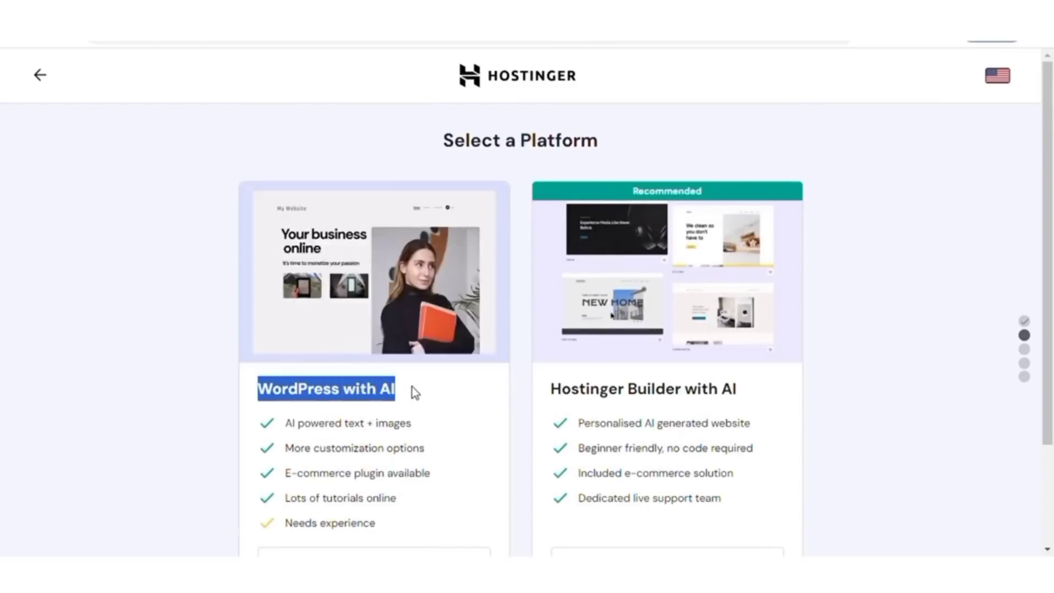
{"action": "left_click", "coordinate": [411, 391]}
{"action": "scroll", "coordinate": [386, 493], "scroll_direction": "down", "scroll_amount": 1}
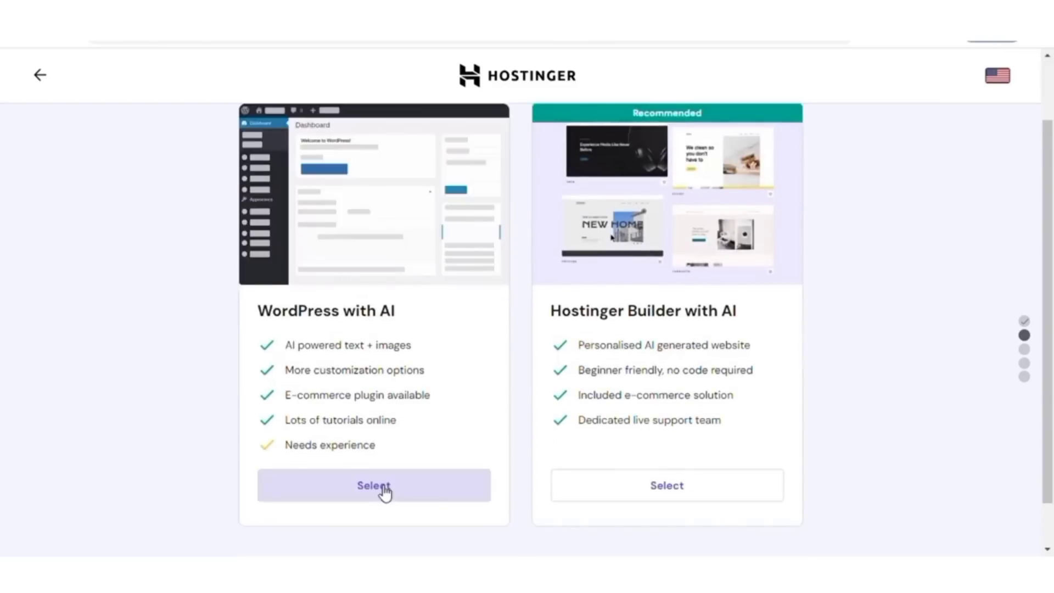
{"action": "left_click", "coordinate": [384, 490]}
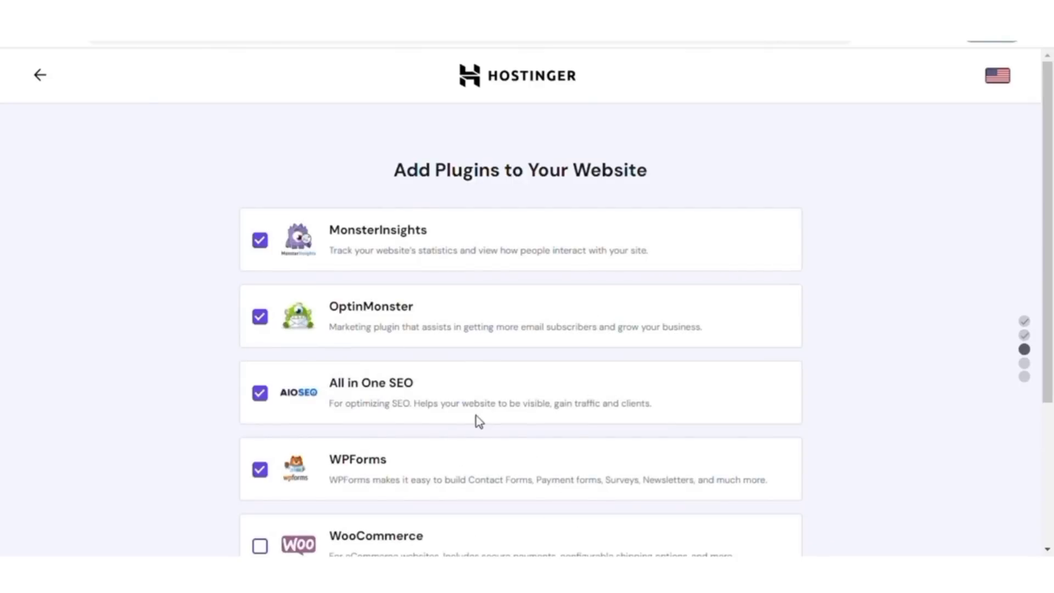
Accept the preselected MonsterInsights, OptinMonster, All in One SEO and WPForms plugins for the website
{"action": "scroll", "coordinate": [476, 417], "scroll_direction": "down", "scroll_amount": 4}
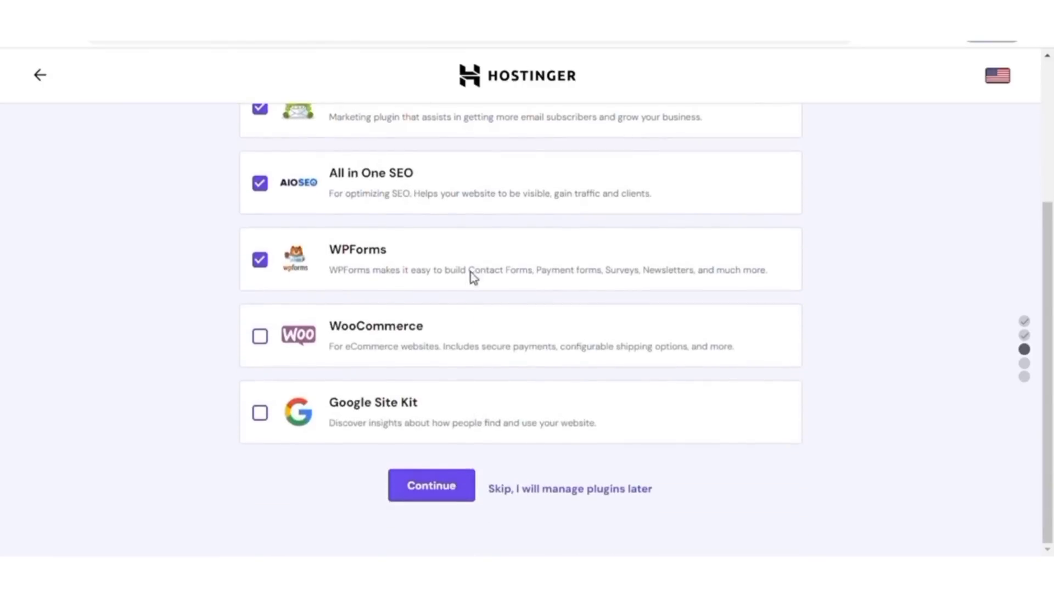
{"action": "left_click", "coordinate": [437, 490]}
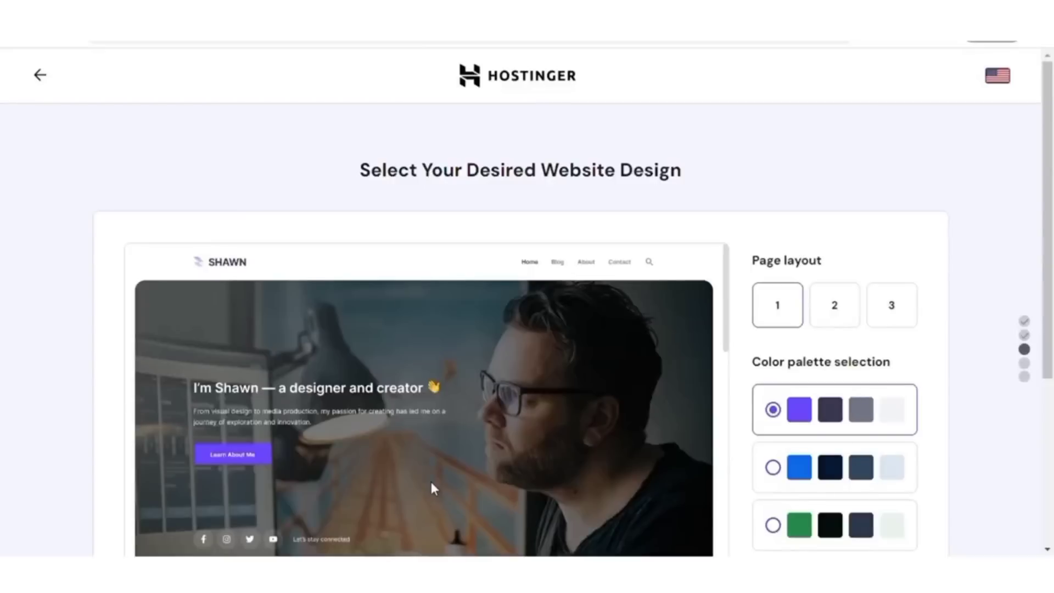
Try page layout 2 for the suggested design, return to layout 1, and open the wider template selection
{"action": "left_click", "coordinate": [834, 307]}
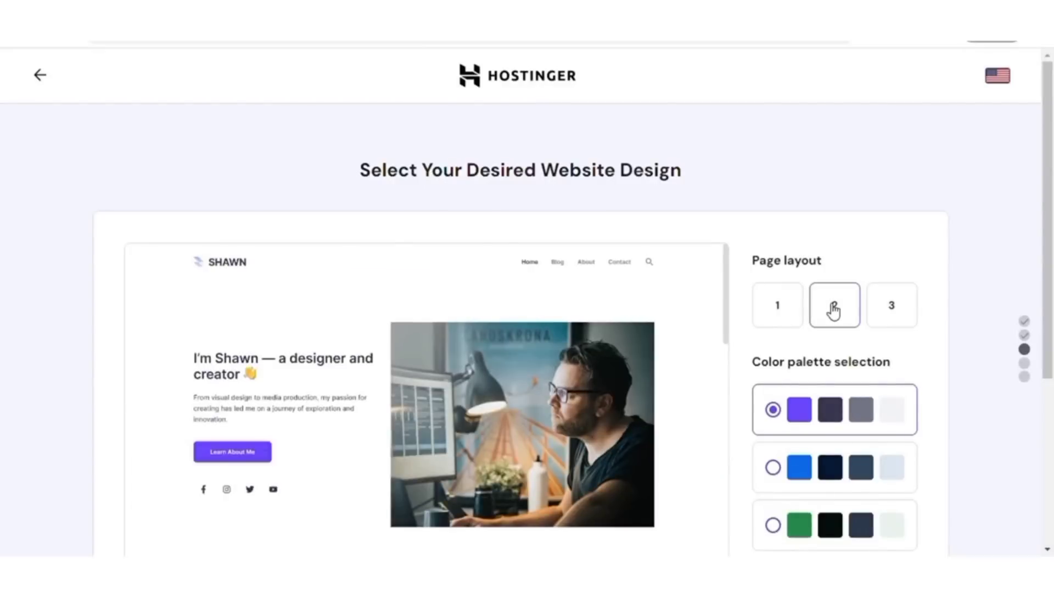
{"action": "left_click", "coordinate": [778, 305]}
{"action": "scroll", "coordinate": [676, 187], "scroll_direction": "down", "scroll_amount": 5}
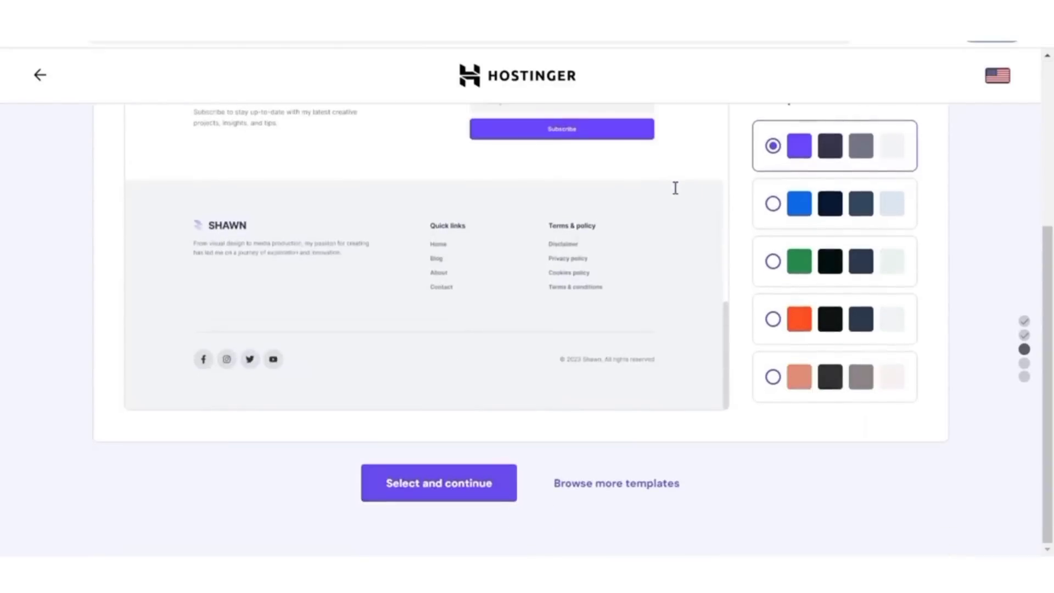
{"action": "left_click", "coordinate": [634, 484]}
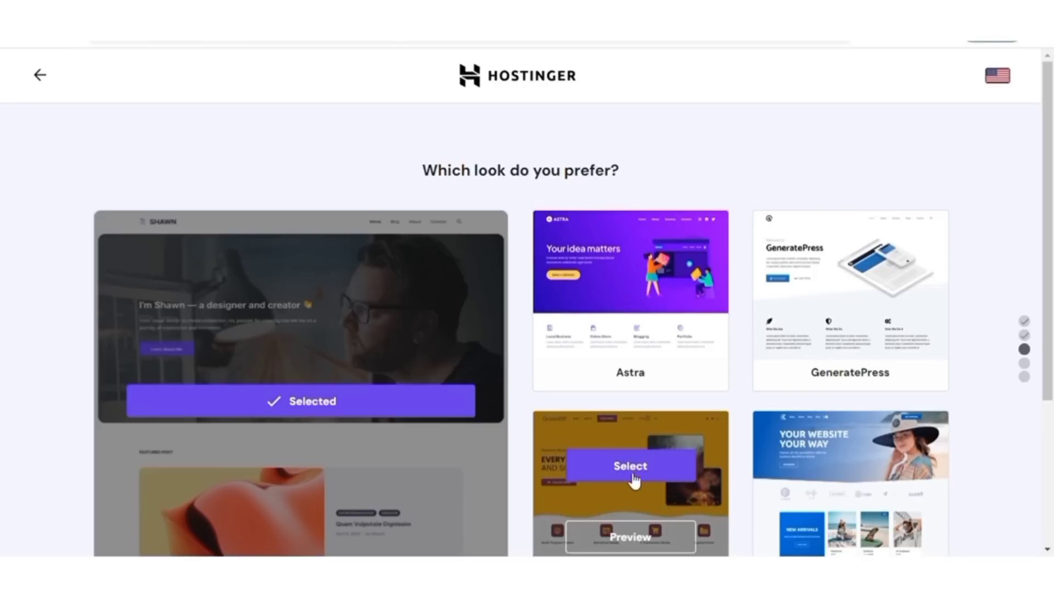
Preview the Astra template's page down to its services section and return to the template selection
{"action": "left_click", "coordinate": [631, 357]}
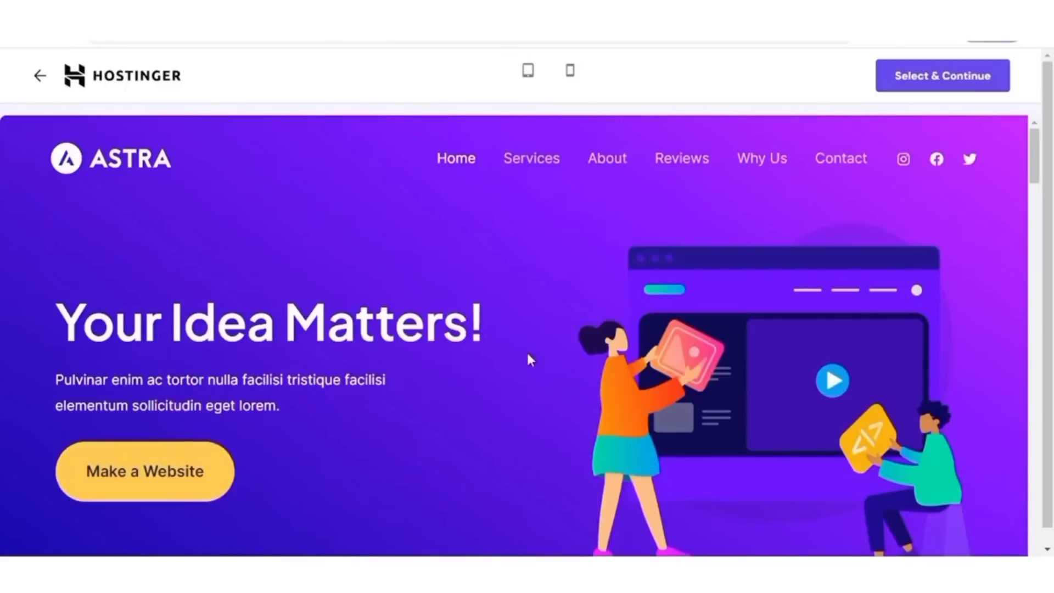
{"action": "scroll", "coordinate": [527, 358], "scroll_direction": "down", "scroll_amount": 5}
{"action": "scroll", "coordinate": [528, 360], "scroll_direction": "down", "scroll_amount": 5}
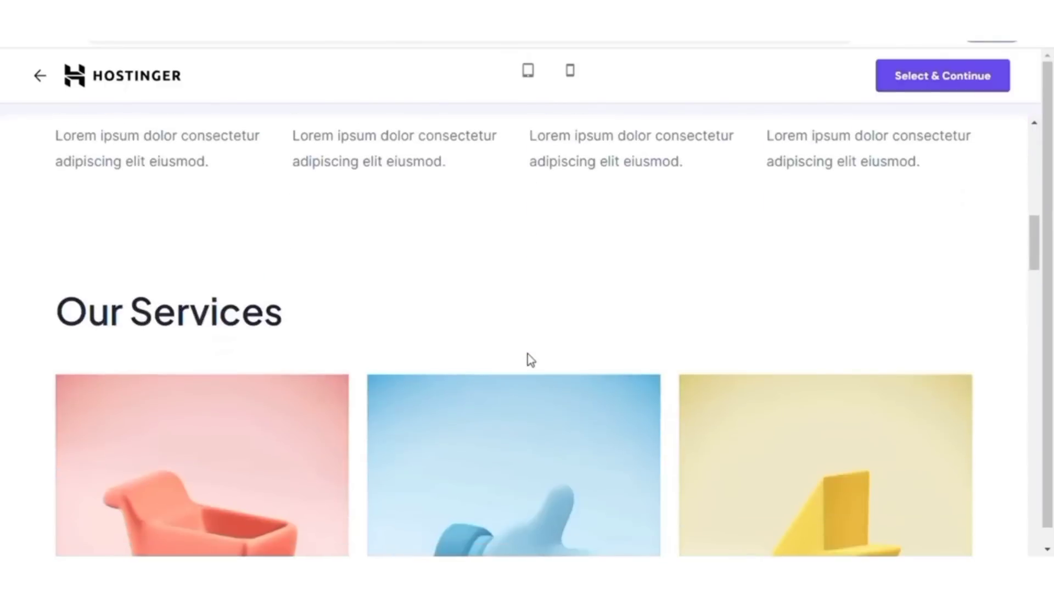
{"action": "scroll", "coordinate": [528, 359], "scroll_direction": "up", "scroll_amount": 15}
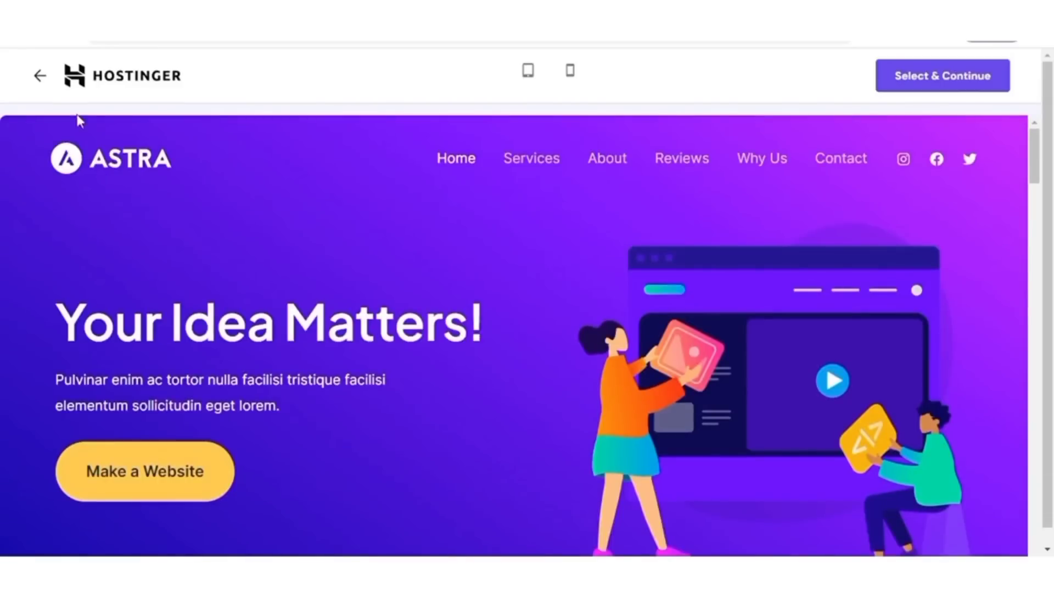
{"action": "left_click", "coordinate": [52, 81]}
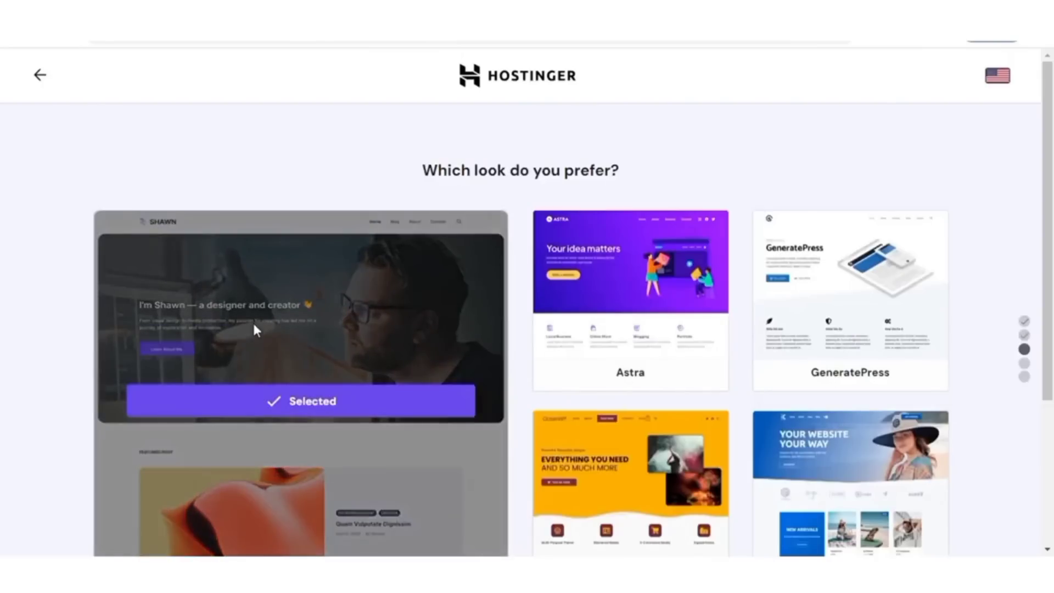
Show more templates and select the Astra template for the website
{"action": "scroll", "coordinate": [618, 427], "scroll_direction": "down", "scroll_amount": 3}
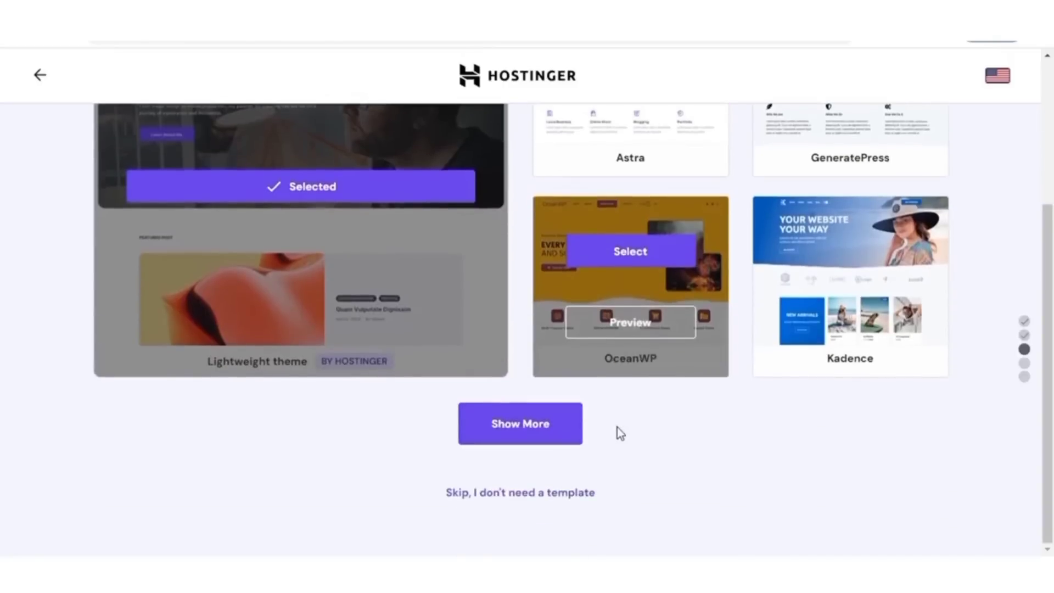
{"action": "left_click", "coordinate": [542, 430]}
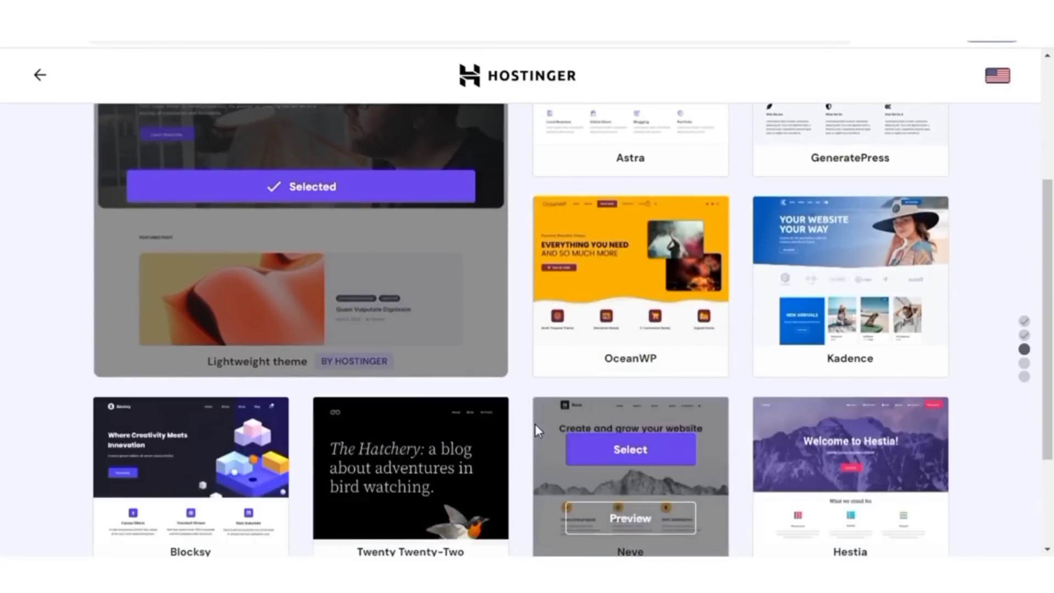
{"action": "scroll", "coordinate": [535, 426], "scroll_direction": "down", "scroll_amount": 3}
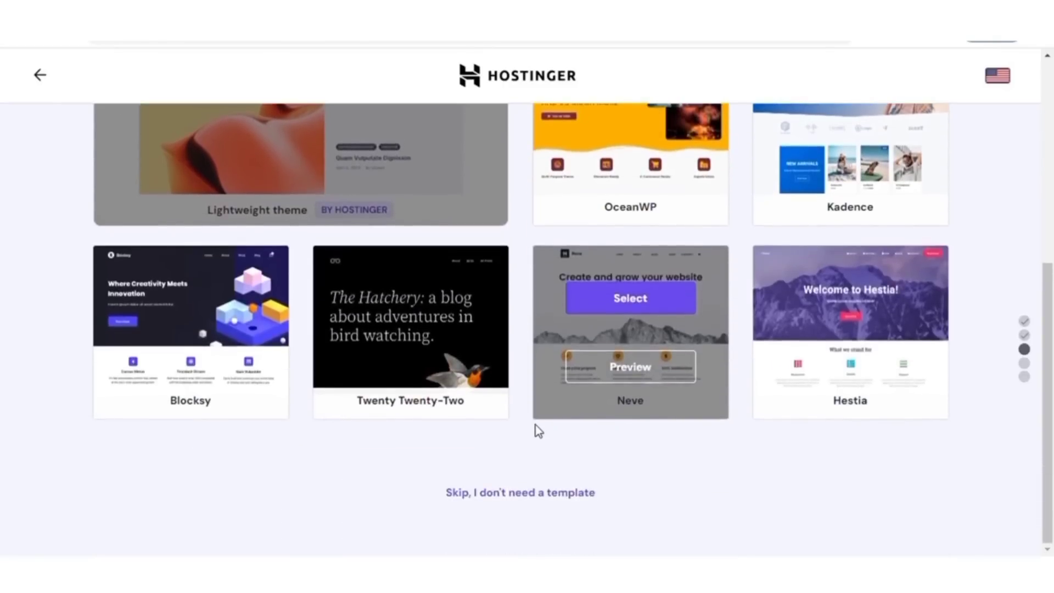
{"action": "scroll", "coordinate": [538, 431], "scroll_direction": "up", "scroll_amount": 1}
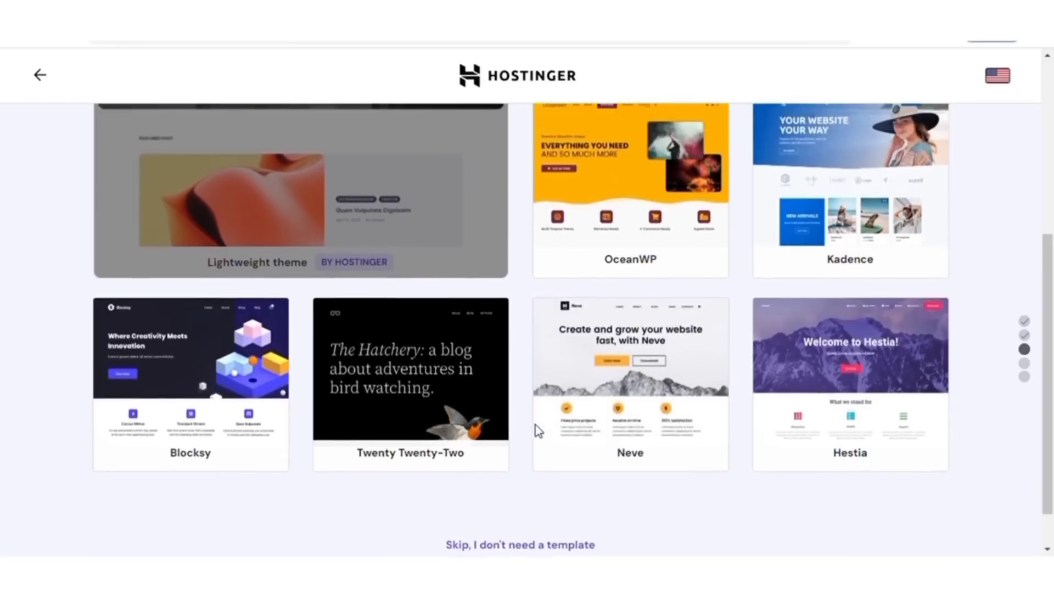
{"action": "scroll", "coordinate": [535, 426], "scroll_direction": "up", "scroll_amount": 5}
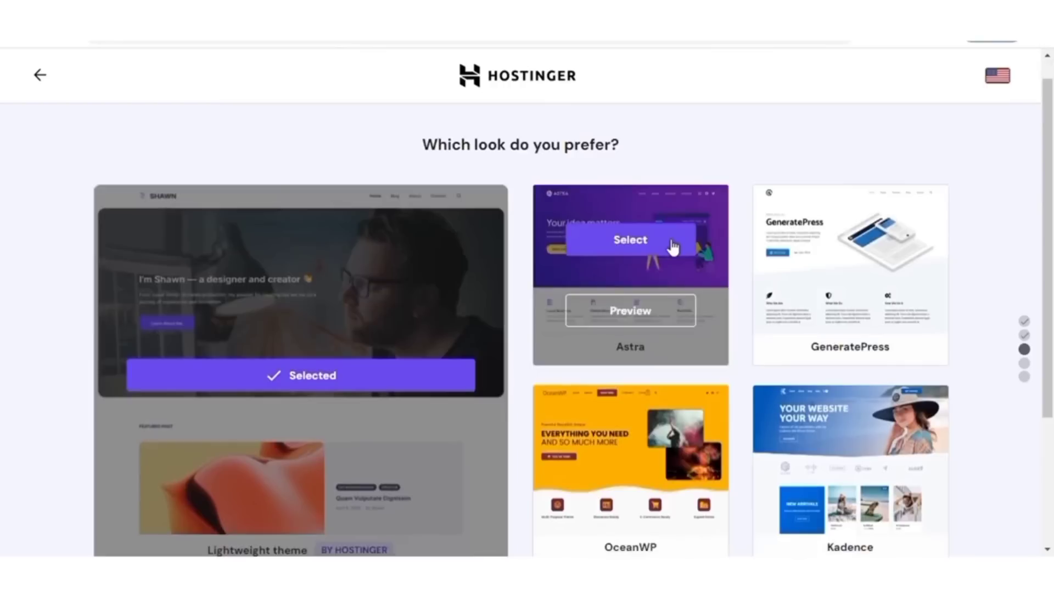
{"action": "left_click", "coordinate": [667, 244]}
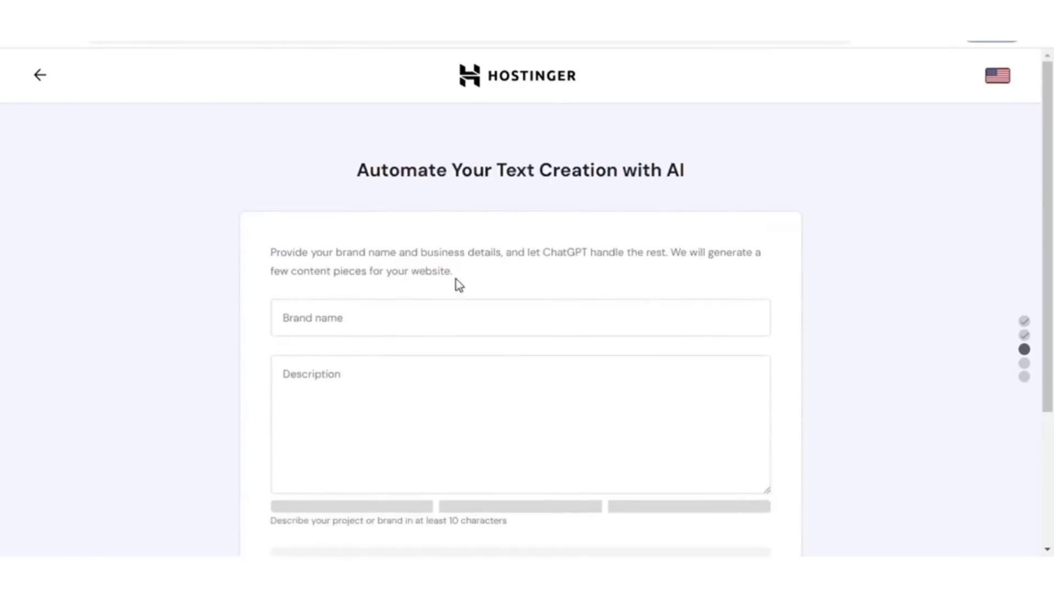
Submit the brand name and description for AI text creation and choose to claim a free domain
{"action": "scroll", "coordinate": [464, 360], "scroll_direction": "down", "scroll_amount": 3}
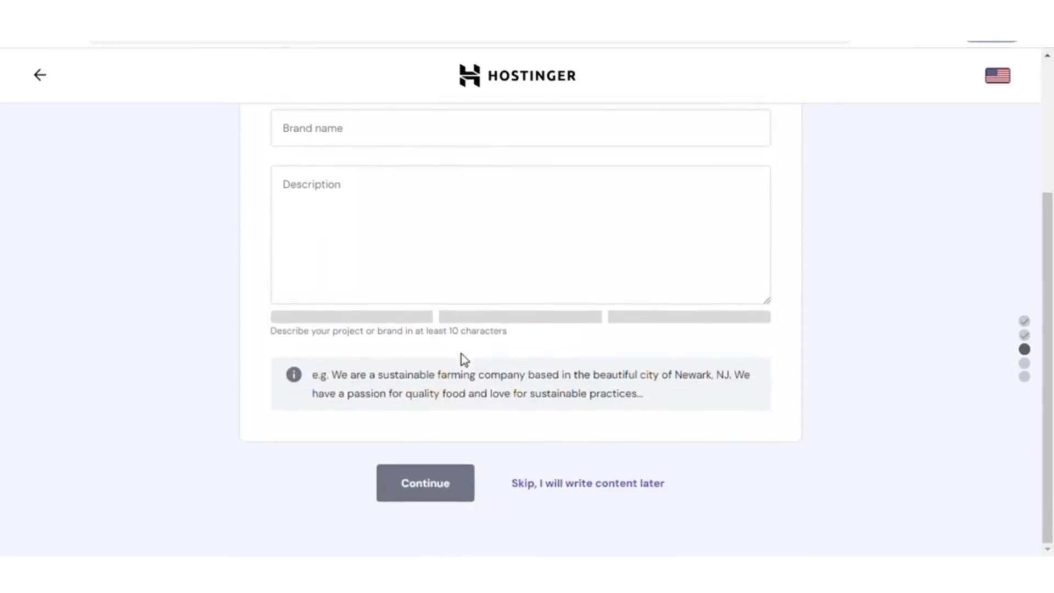
{"action": "left_click", "coordinate": [424, 492]}
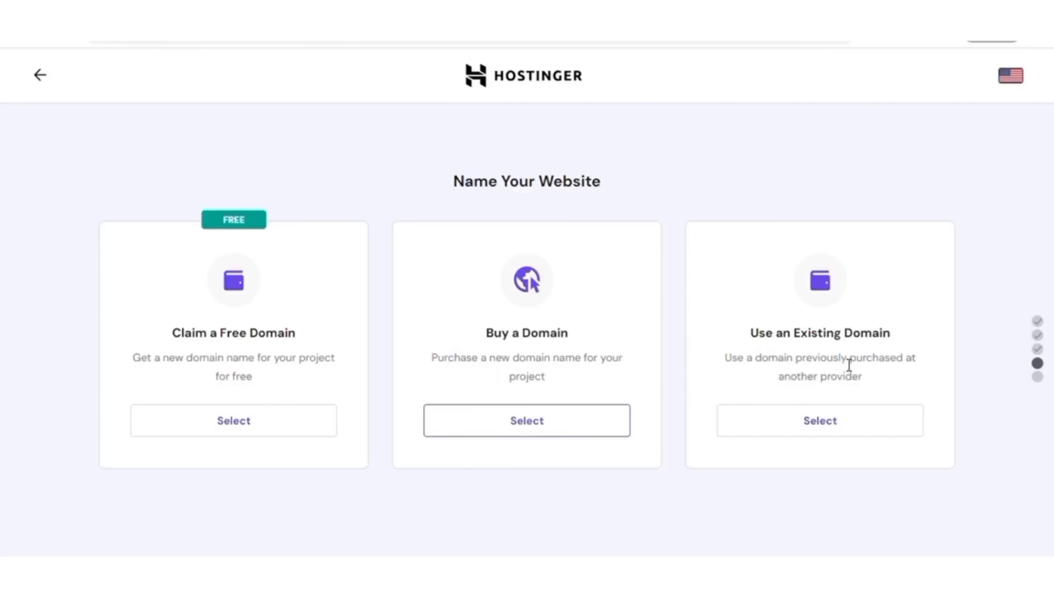
{"action": "left_click", "coordinate": [253, 423]}
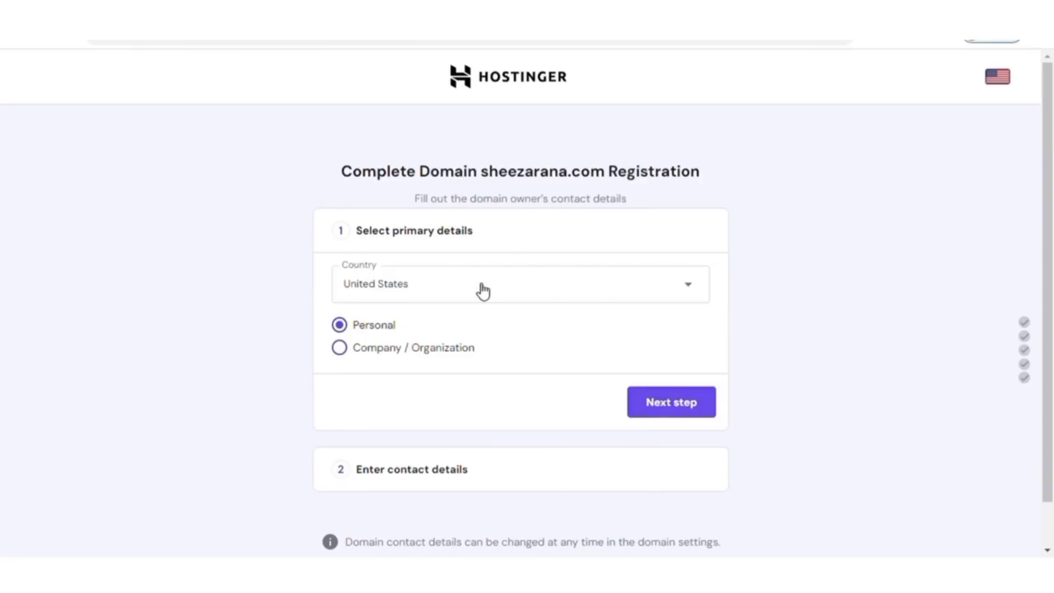
Set the domain registration type to Personal and replace the owner's first name in the contact details
{"action": "left_click", "coordinate": [358, 336]}
{"action": "left_click", "coordinate": [674, 408]}
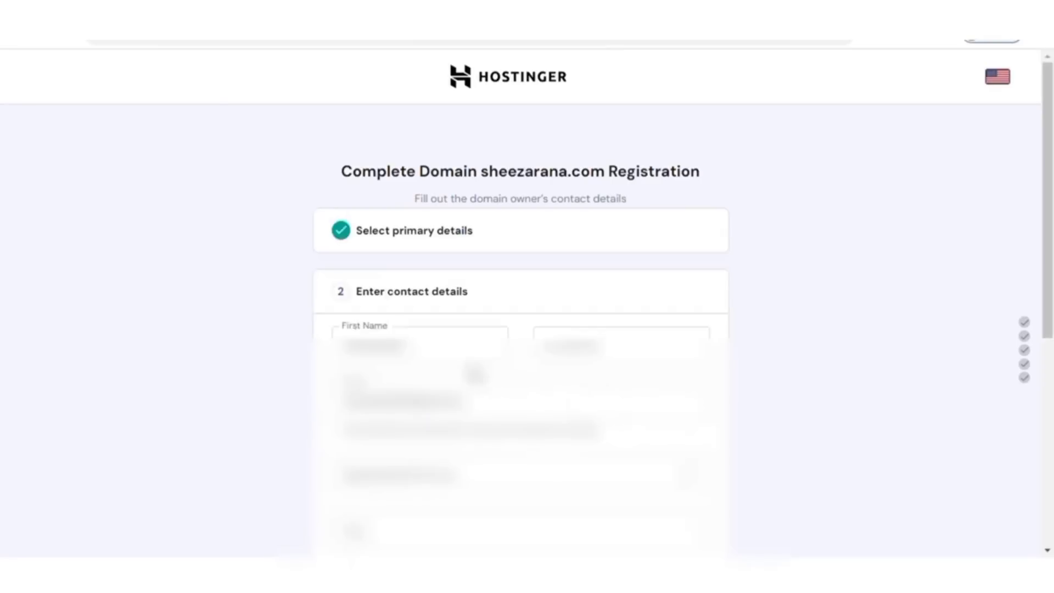
{"action": "double_click", "coordinate": [385, 346]}
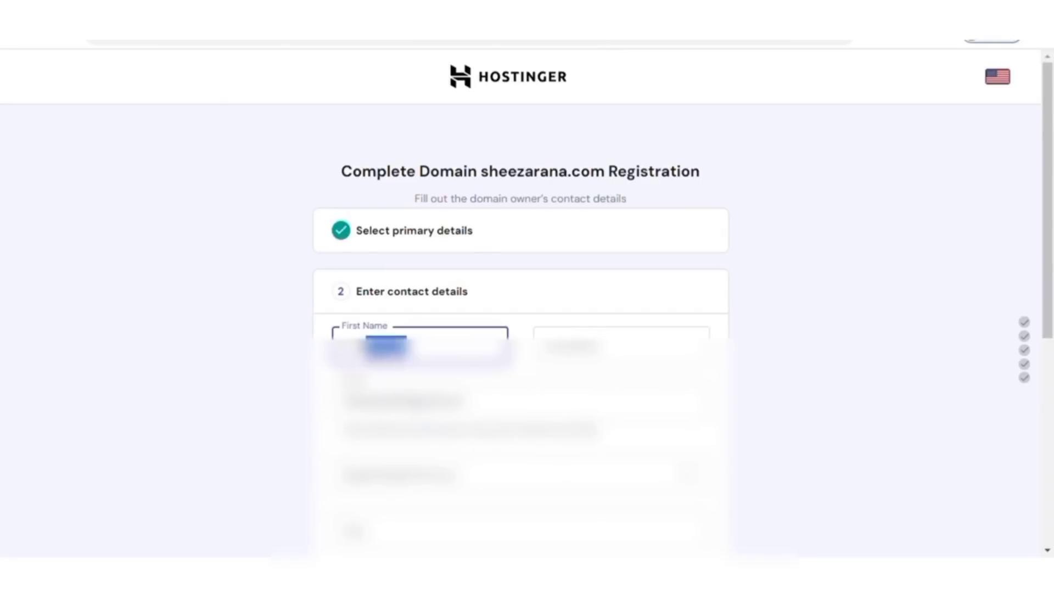
{"action": "key", "text": "ctrl+a"}
{"action": "key", "text": "BackSpace"}
{"action": "type", "text": "S"}
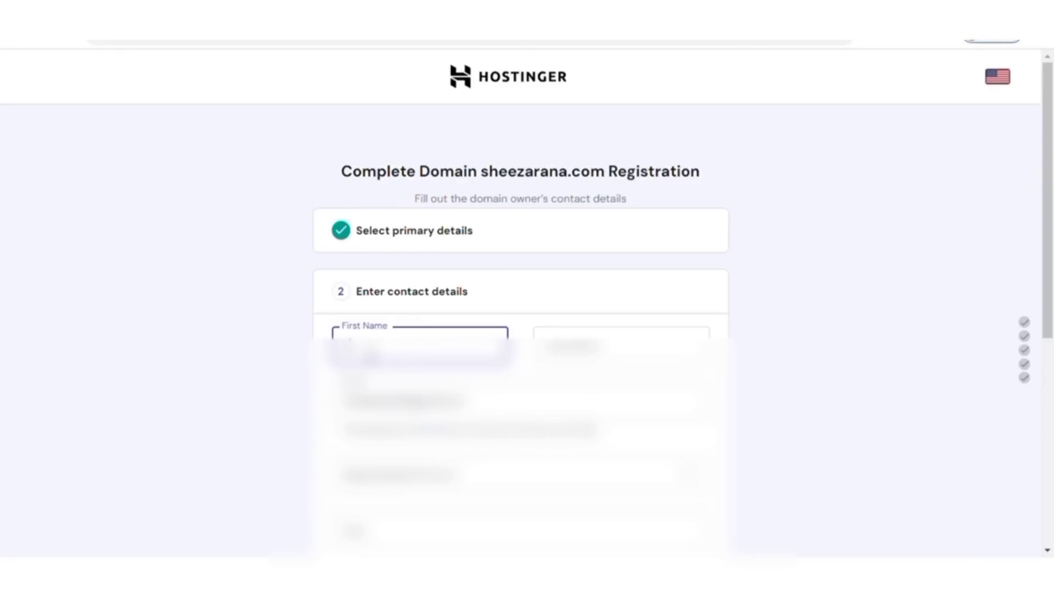
{"action": "type", "text": "heeza"}
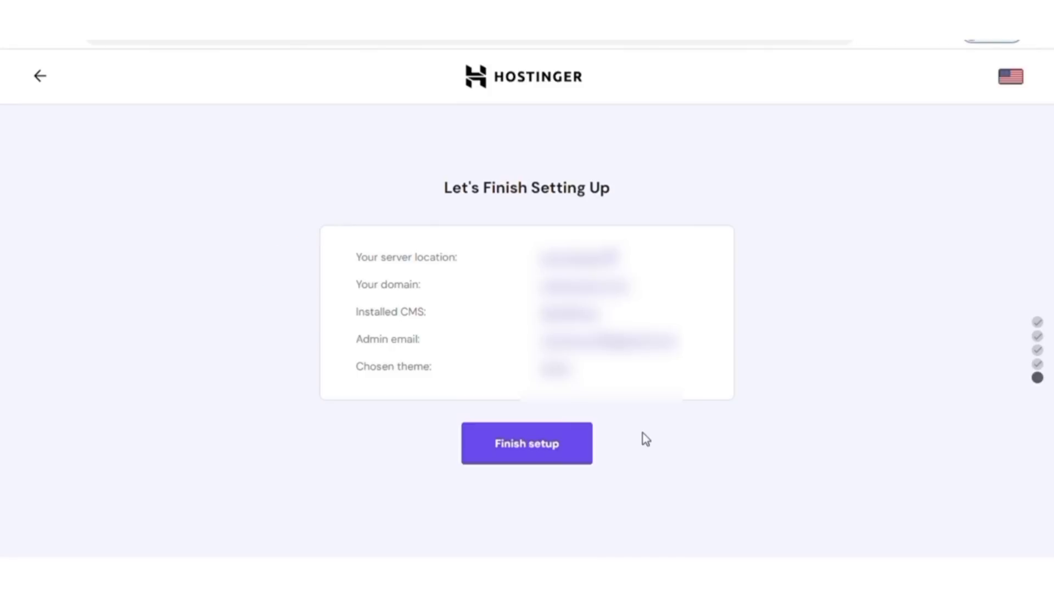
Finish the website setup and open its WordPress admin panel
{"action": "left_click", "coordinate": [530, 445]}
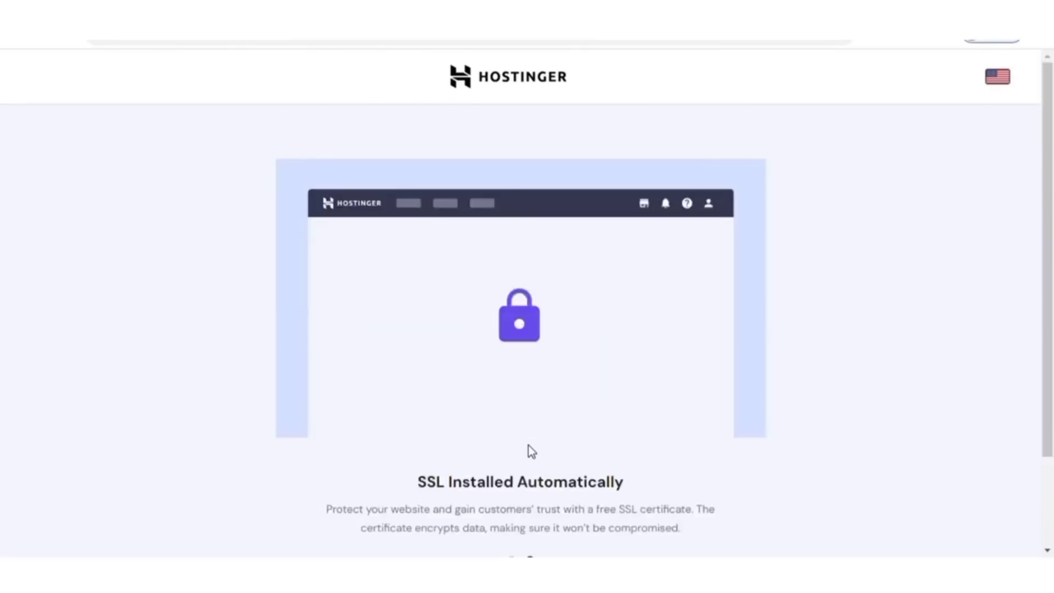
{"action": "scroll", "coordinate": [832, 385], "scroll_direction": "down", "scroll_amount": 2}
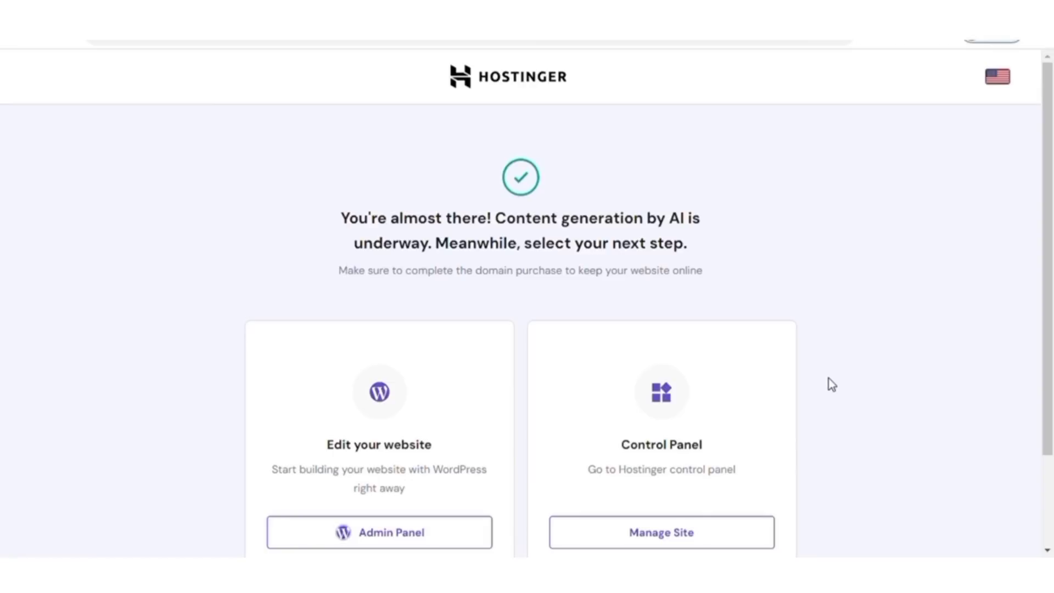
{"action": "scroll", "coordinate": [438, 384], "scroll_direction": "down", "scroll_amount": 2}
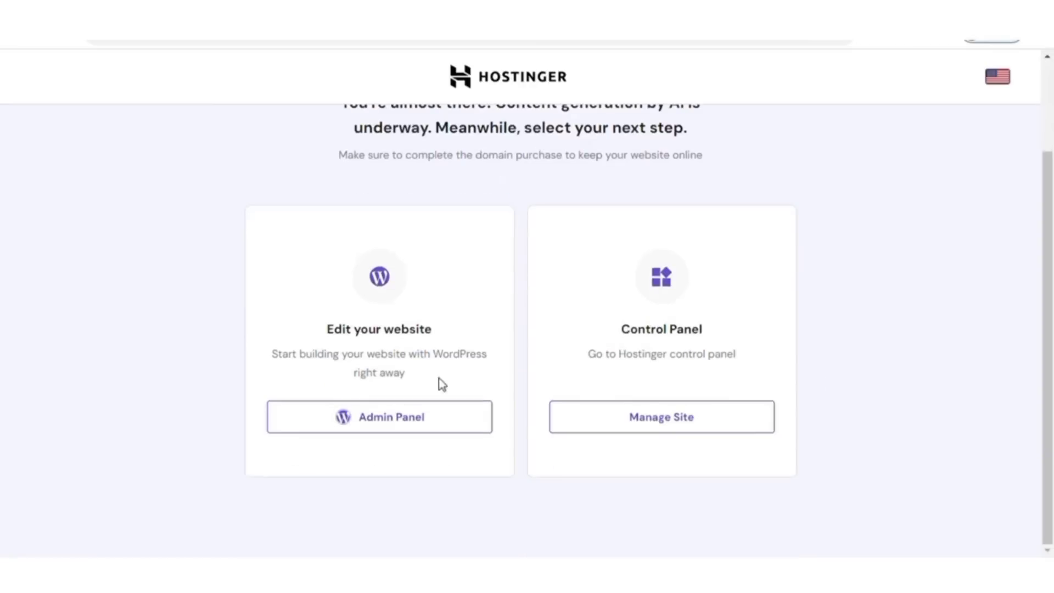
{"action": "left_click", "coordinate": [397, 422]}
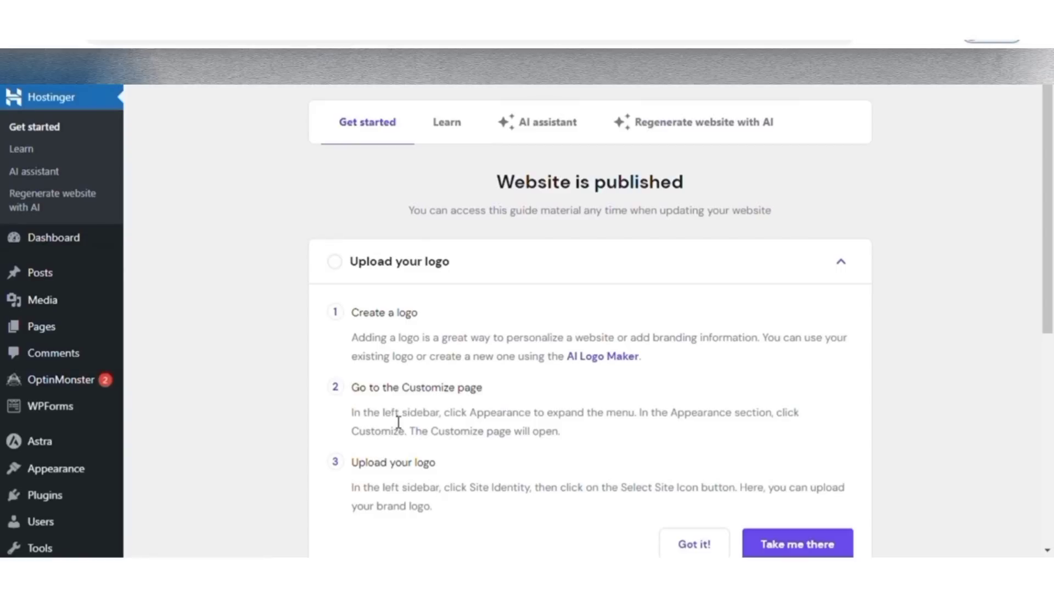
Visit the published site from the WordPress admin panel
{"action": "mouse_move", "coordinate": [71, 89]}
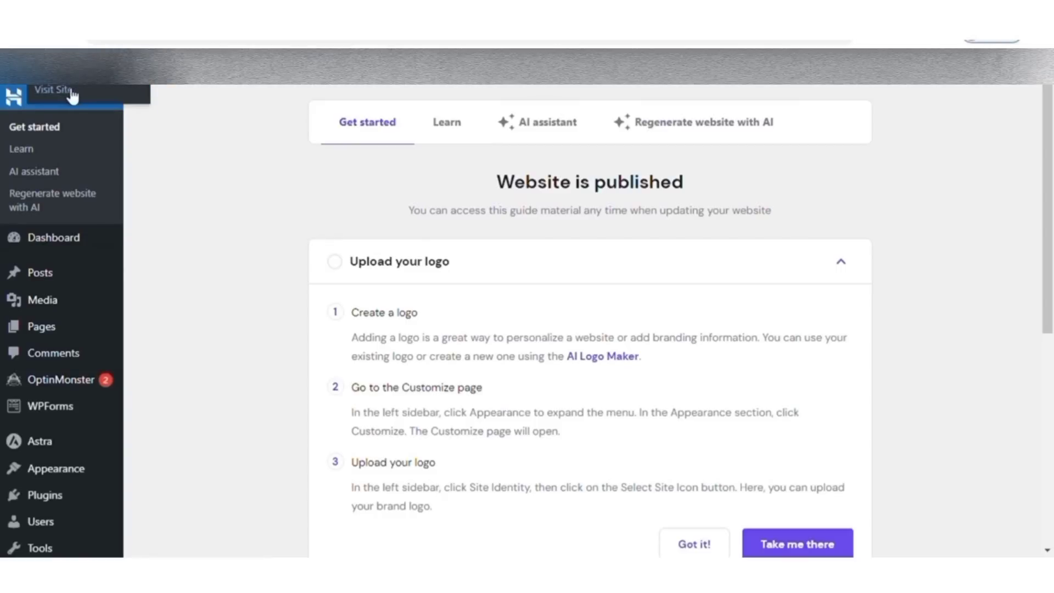